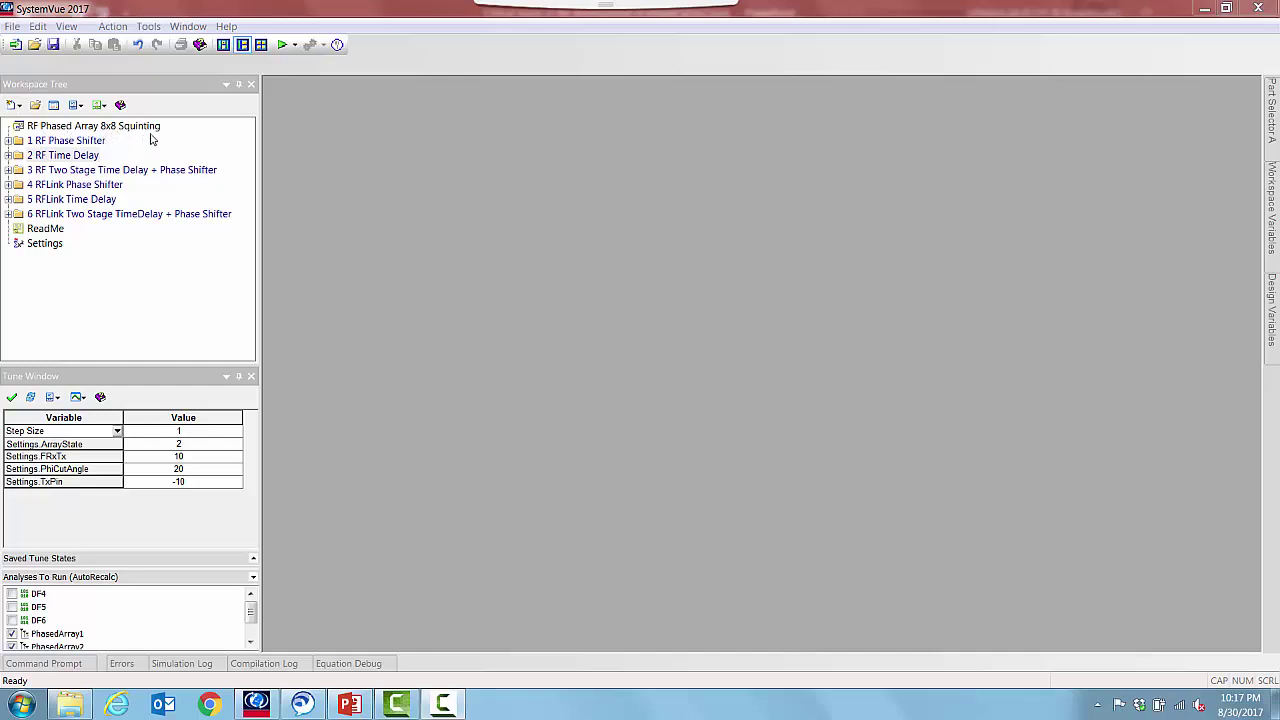
Step: Open the RF Phase Shifter's Design1 schematic maximized and zoomed to show the full array chain
{"action": "left_click", "coordinate": [8, 141]}
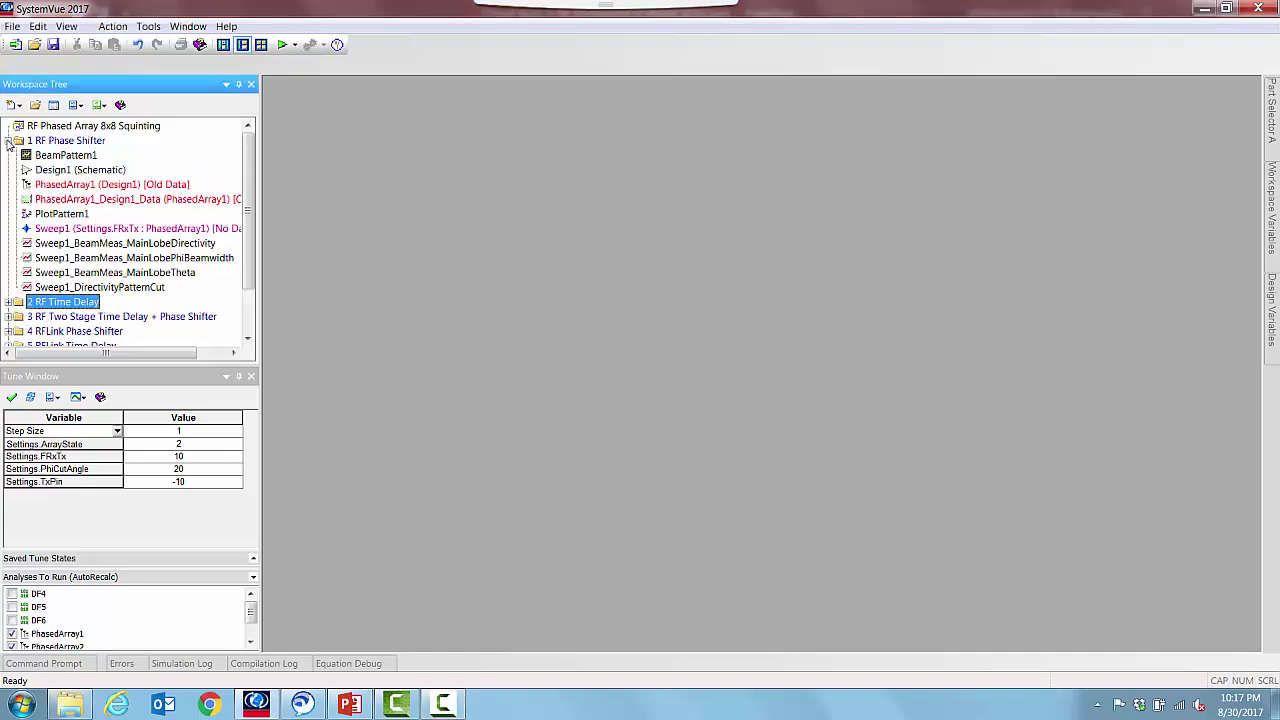
{"action": "left_click", "coordinate": [55, 172]}
{"action": "double_click", "coordinate": [55, 172]}
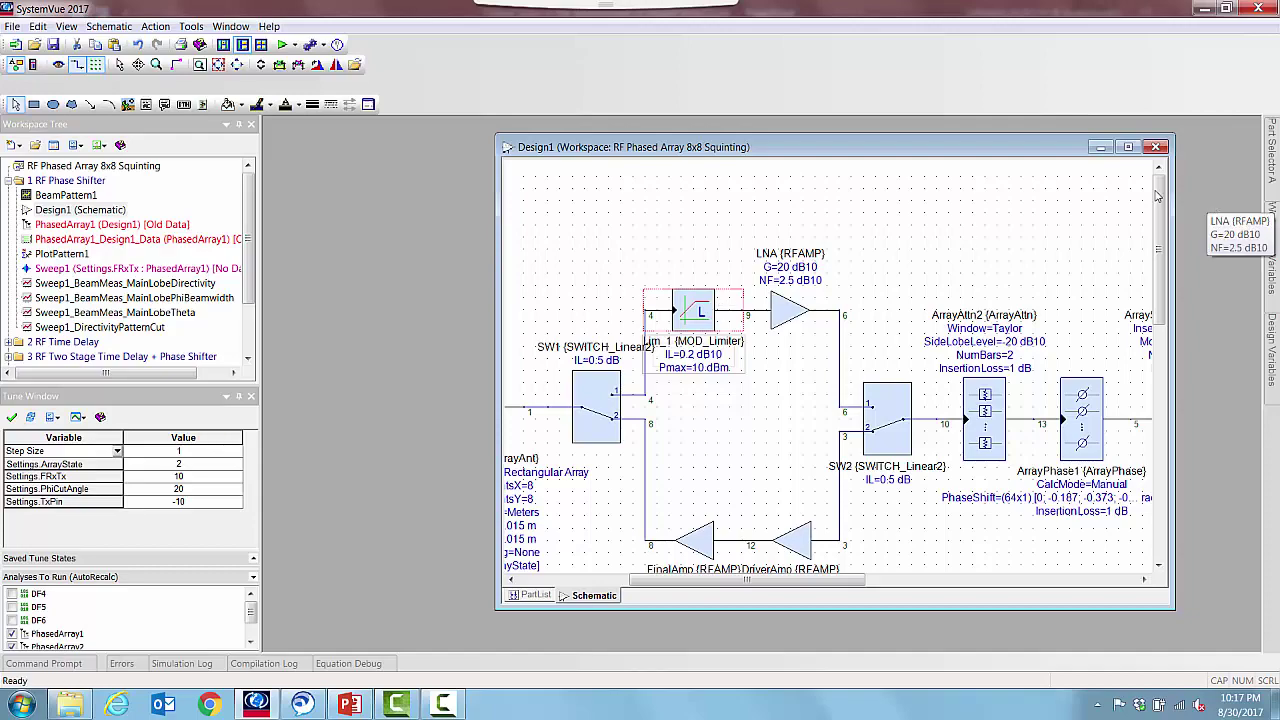
{"action": "left_click", "coordinate": [1127, 149]}
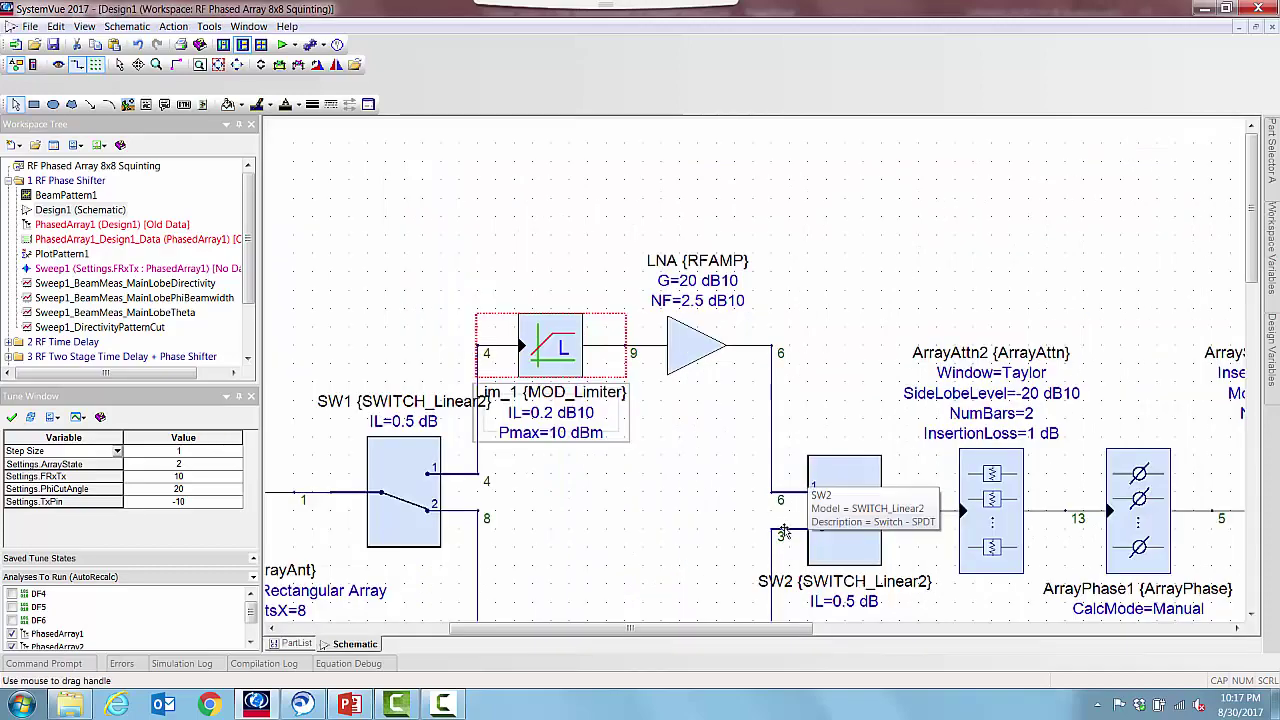
{"action": "scroll", "coordinate": [752, 405], "scroll_direction": "down", "scroll_amount": 2}
{"action": "scroll", "coordinate": [752, 405], "scroll_direction": "up", "scroll_amount": 1}
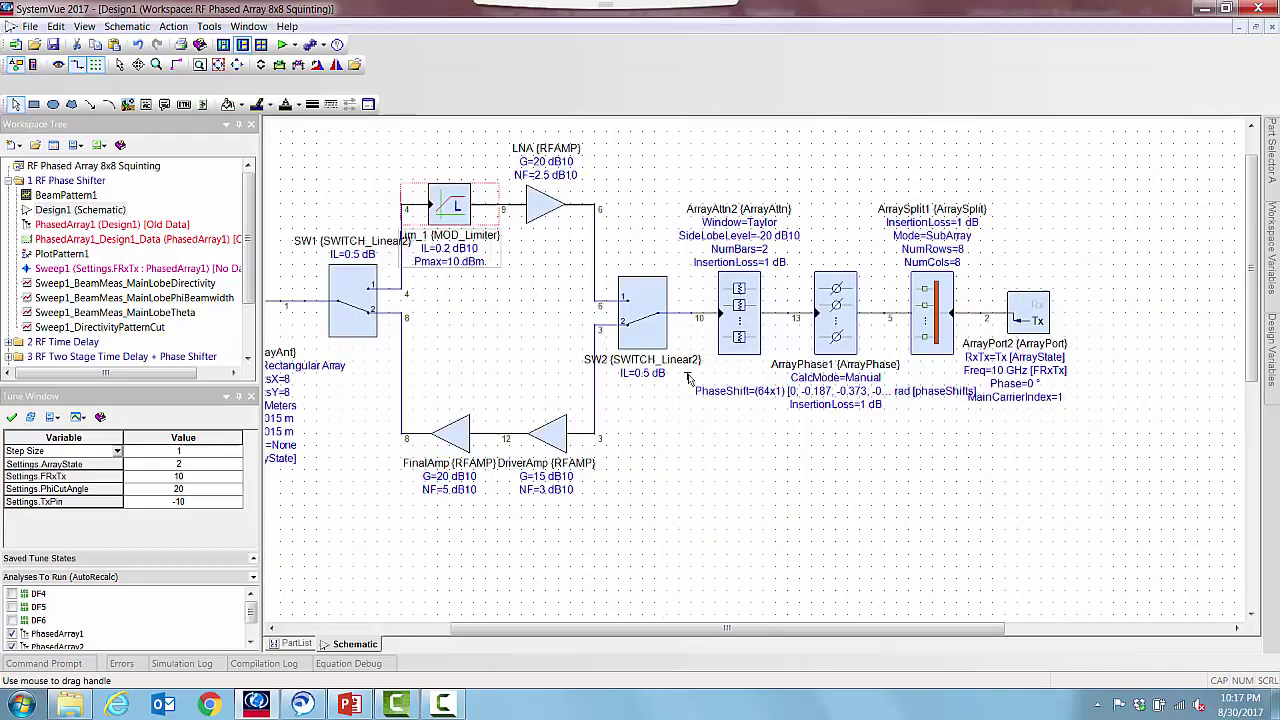
{"action": "scroll", "coordinate": [640, 374], "scroll_direction": "down", "scroll_amount": 1}
{"action": "scroll", "coordinate": [758, 371], "scroll_direction": "up", "scroll_amount": 1}
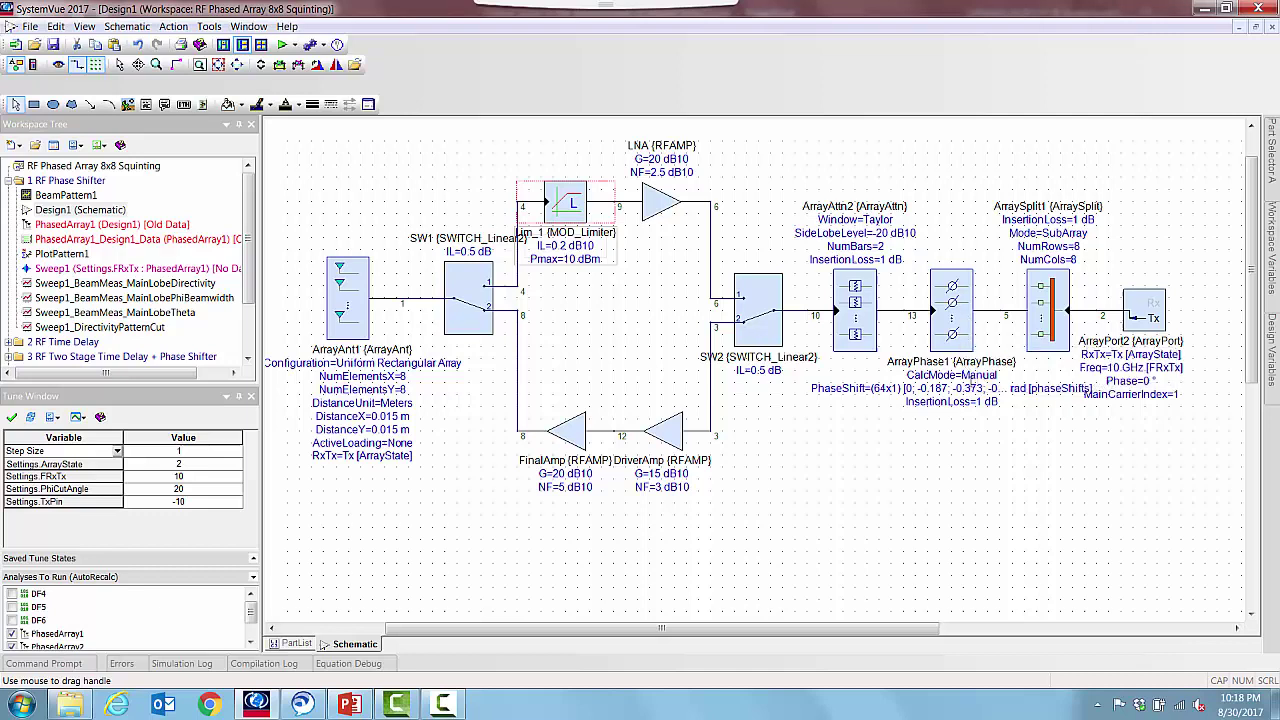
{"action": "mouse_move", "coordinate": [347, 292]}
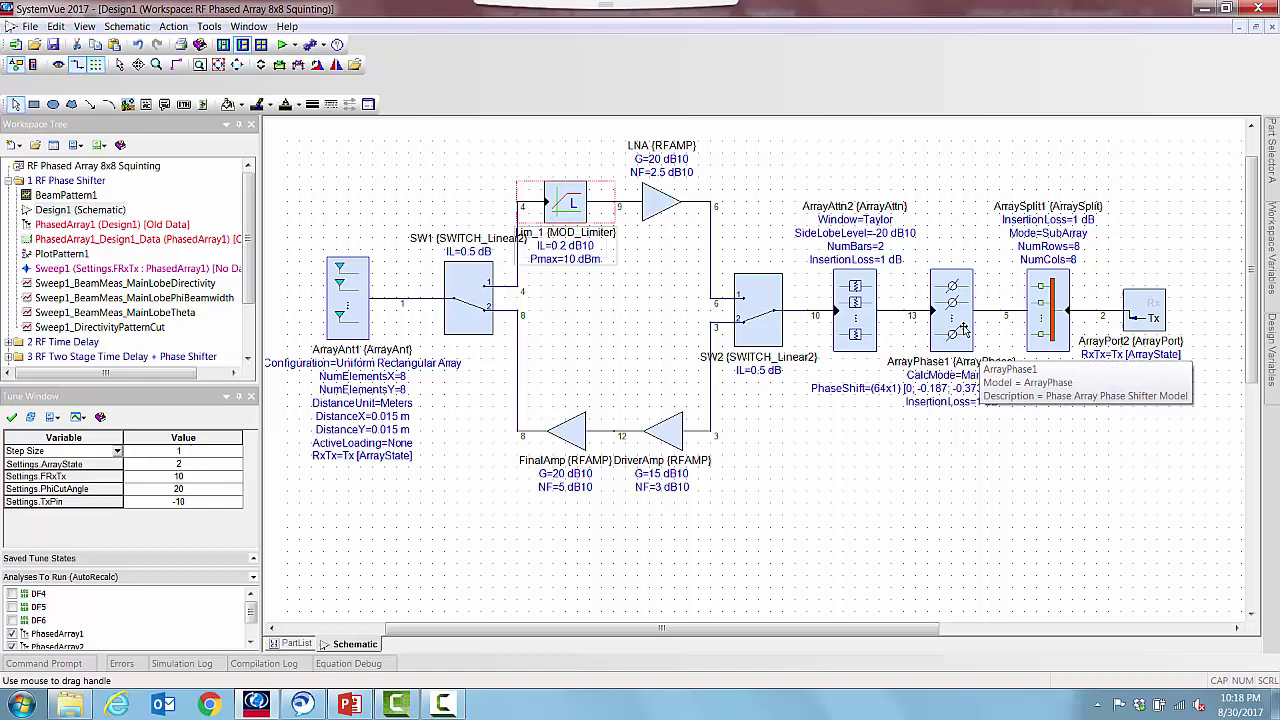
Step: Rerun PhasedArray1 and inspect BeamPattern1's 3D beam, peaking at 22.36 (phi 20°, theta 10°)
{"action": "right_click", "coordinate": [44, 228]}
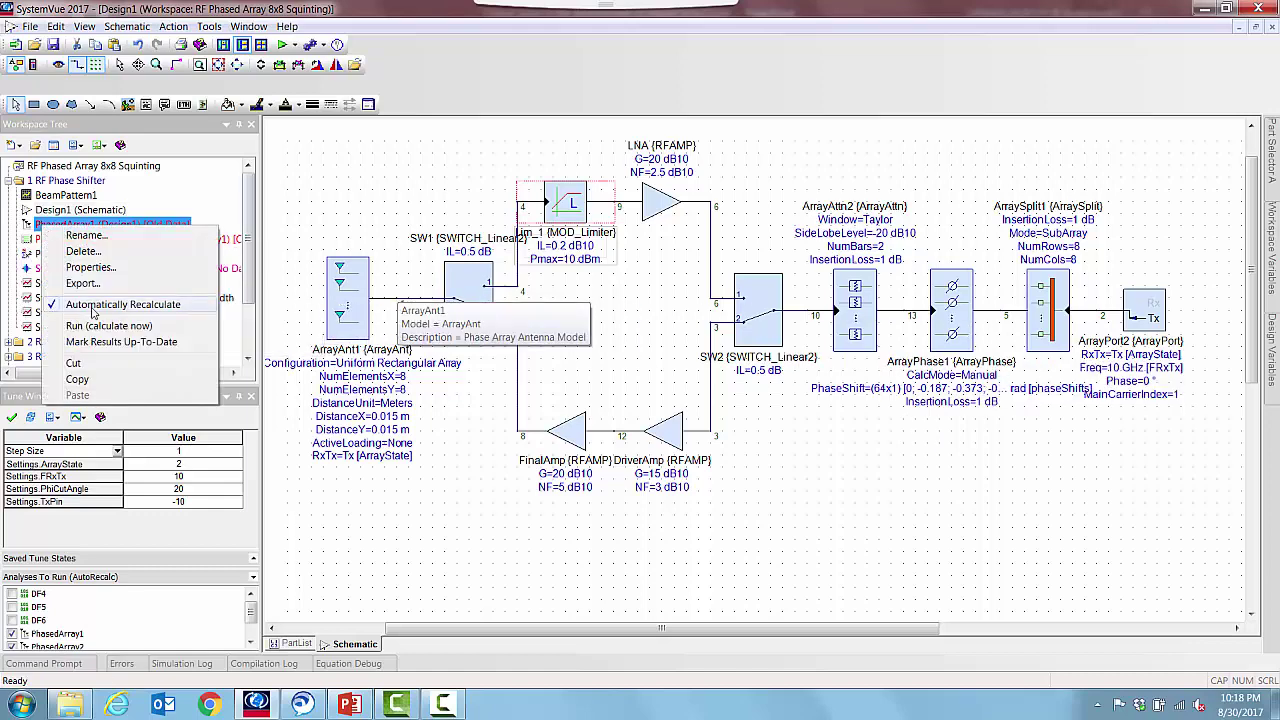
{"action": "left_click", "coordinate": [86, 325]}
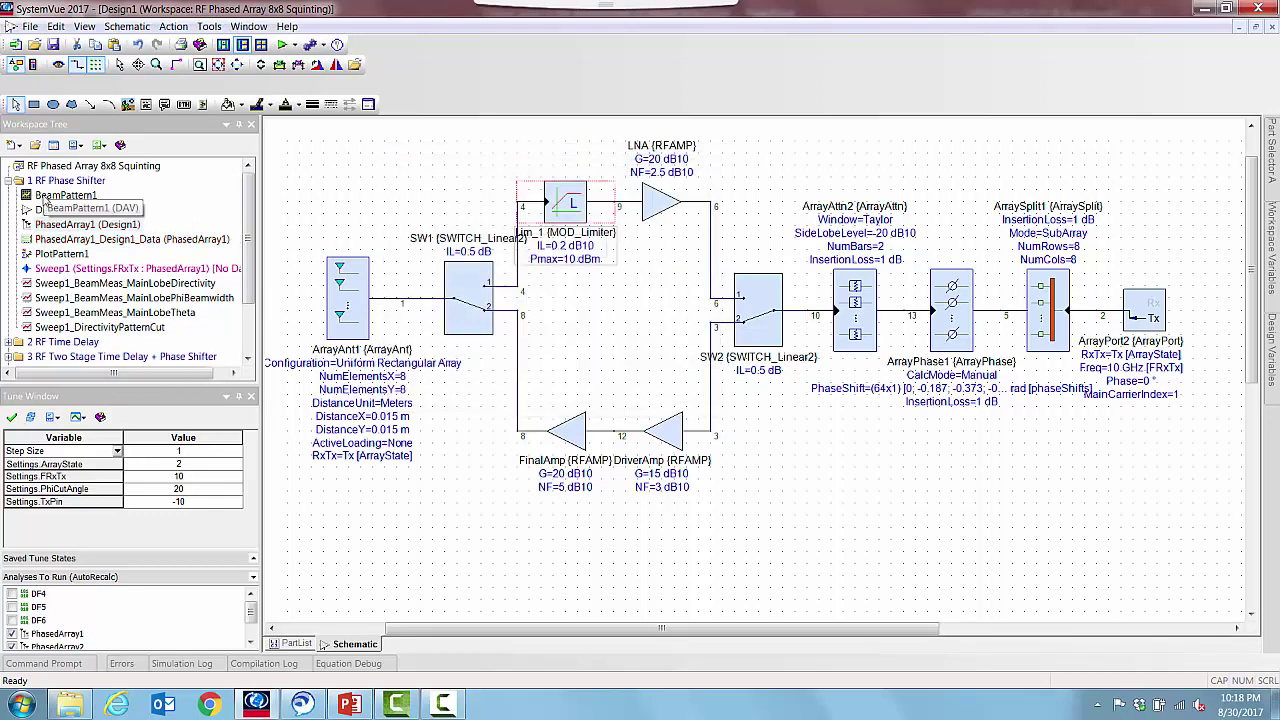
{"action": "double_click", "coordinate": [44, 196]}
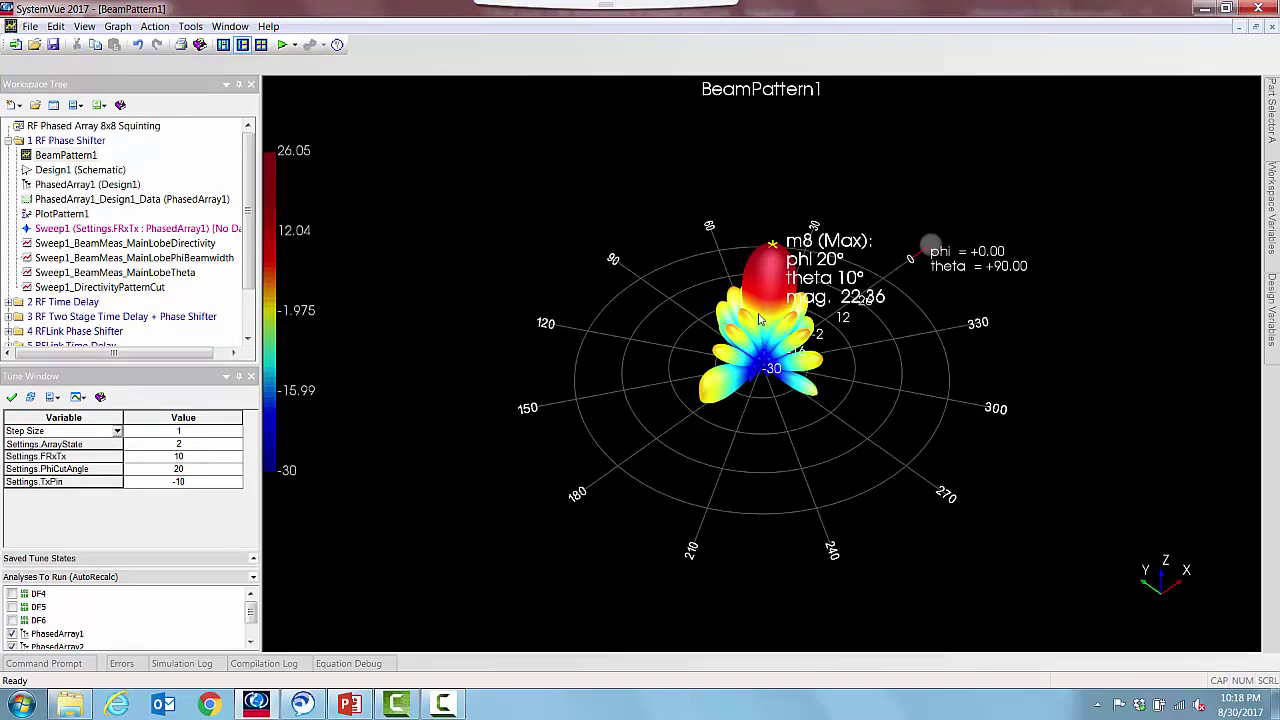
{"action": "mouse_move", "coordinate": [763, 320]}
{"action": "left_mouse_down"}
{"action": "mouse_move", "coordinate": [772, 332]}
{"action": "mouse_move", "coordinate": [846, 318]}
{"action": "mouse_move", "coordinate": [848, 306]}
{"action": "left_mouse_up"}
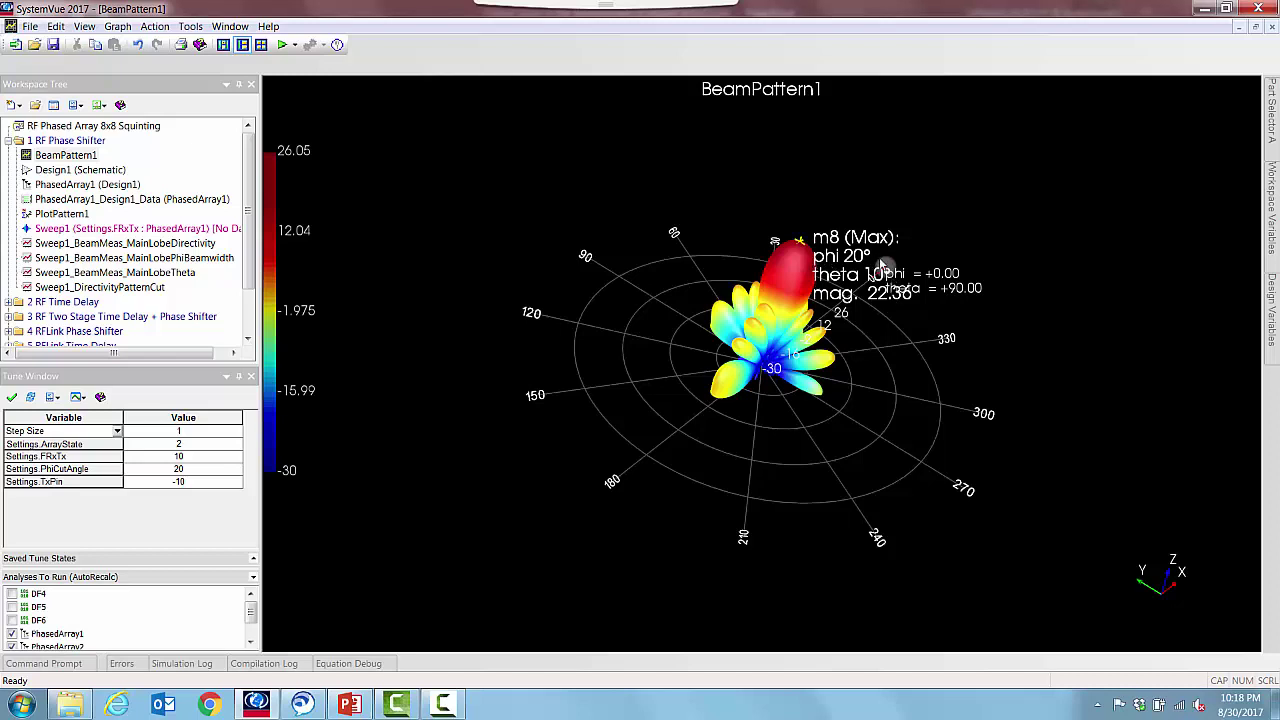
{"action": "left_click", "coordinate": [1261, 29]}
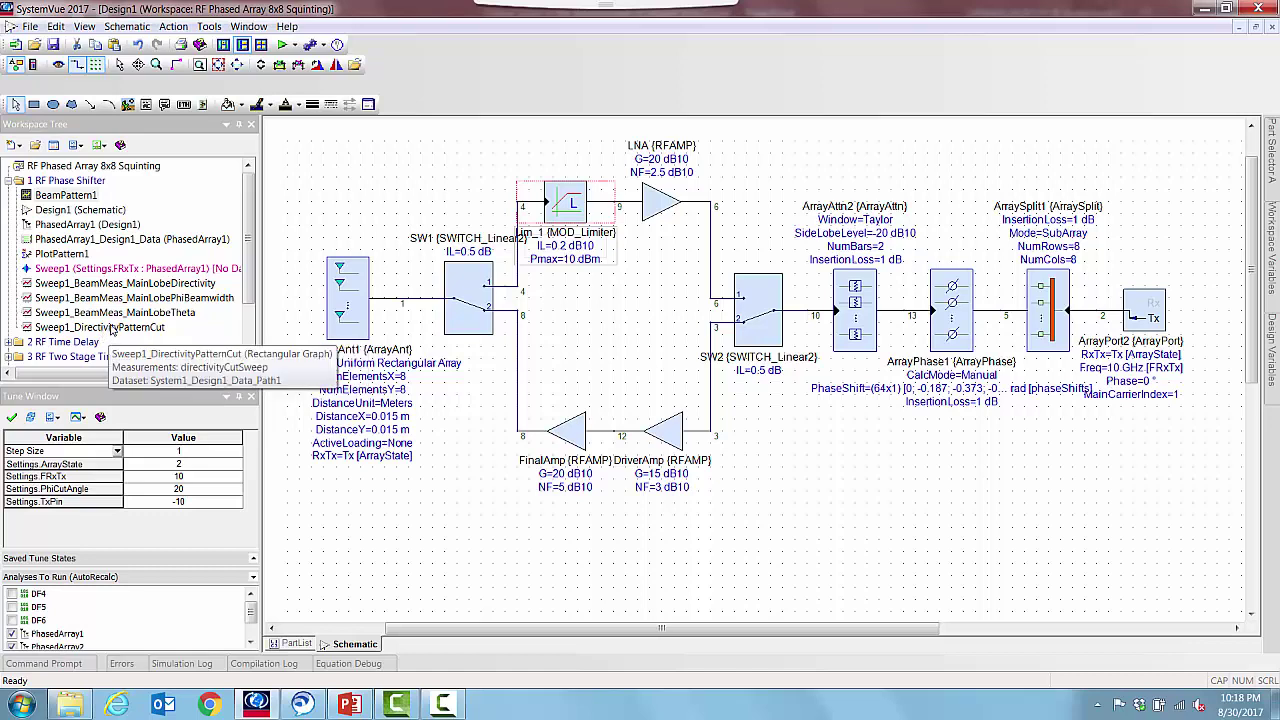
Step: Open Sweep1_DirectivityPatternCut and run Sweep1 to plot the squinting frequency curves
{"action": "double_click", "coordinate": [112, 330]}
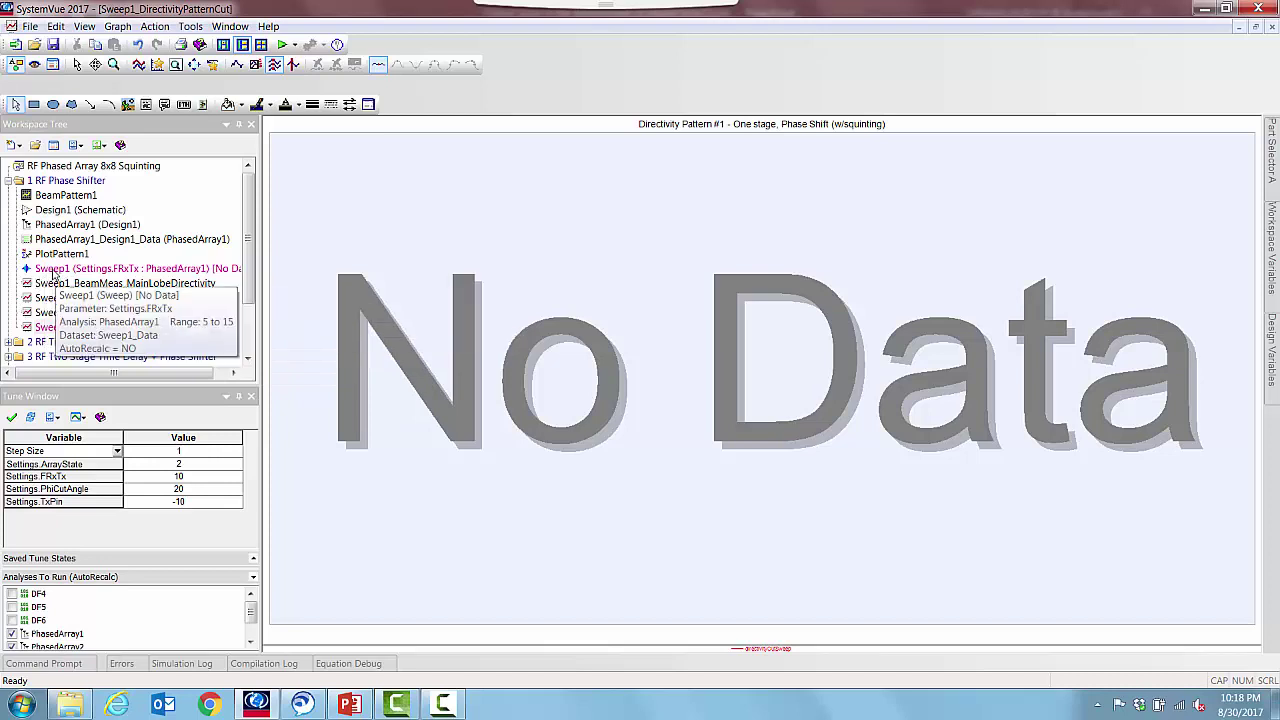
{"action": "right_click", "coordinate": [54, 272]}
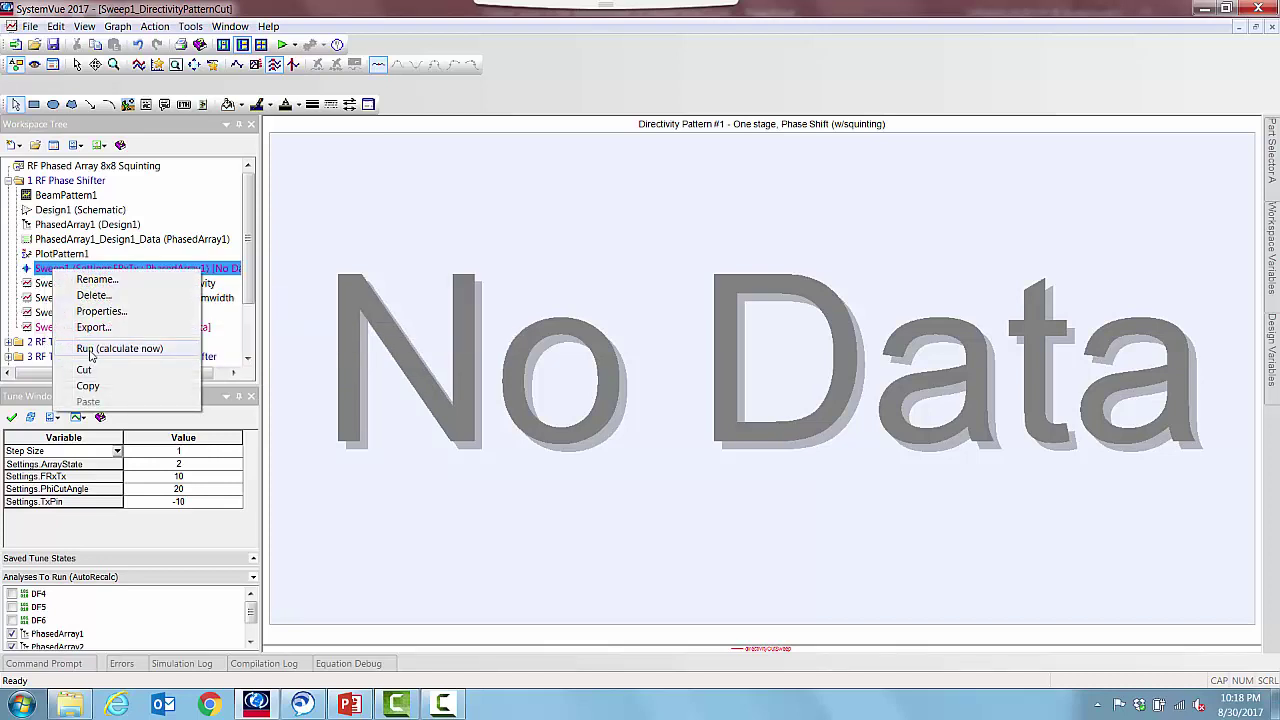
{"action": "left_click", "coordinate": [91, 350]}
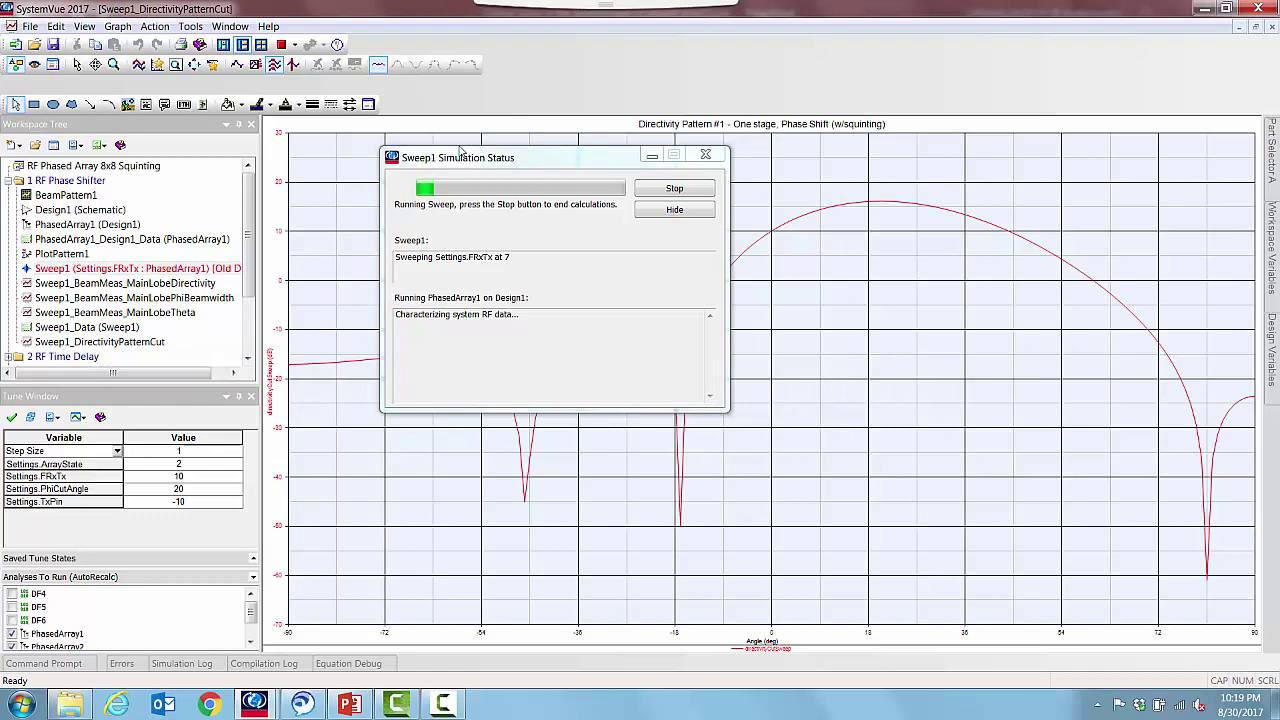
{"action": "left_click_drag", "start_coordinate": [561, 164], "coordinate": [189, 29]}
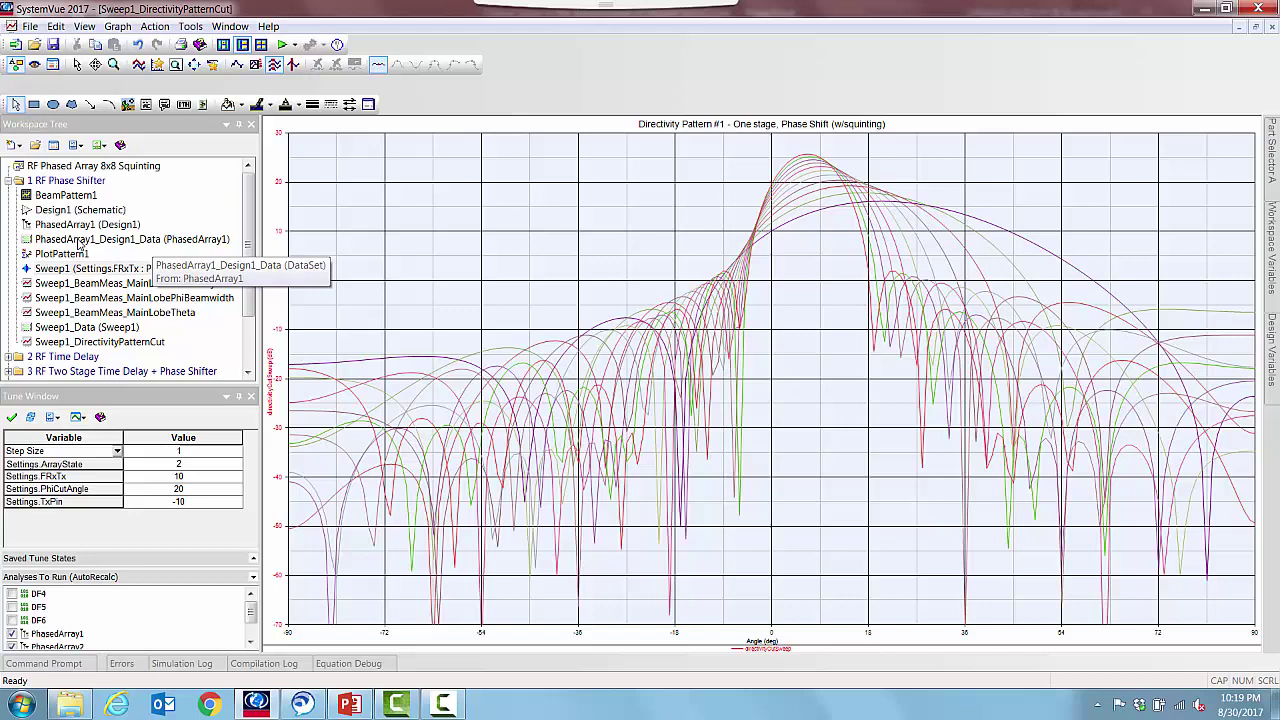
Step: Open the RF Time Delay design's Design2 schematic
{"action": "left_click", "coordinate": [8, 181]}
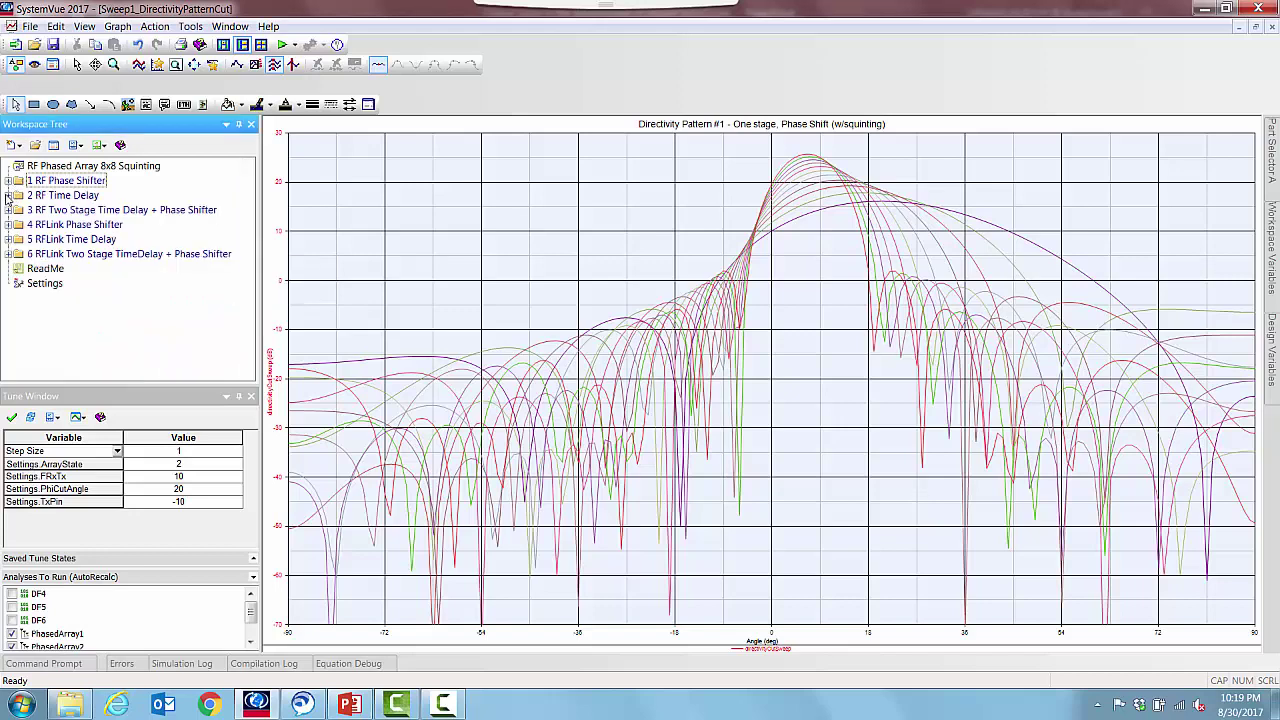
{"action": "left_click", "coordinate": [8, 196]}
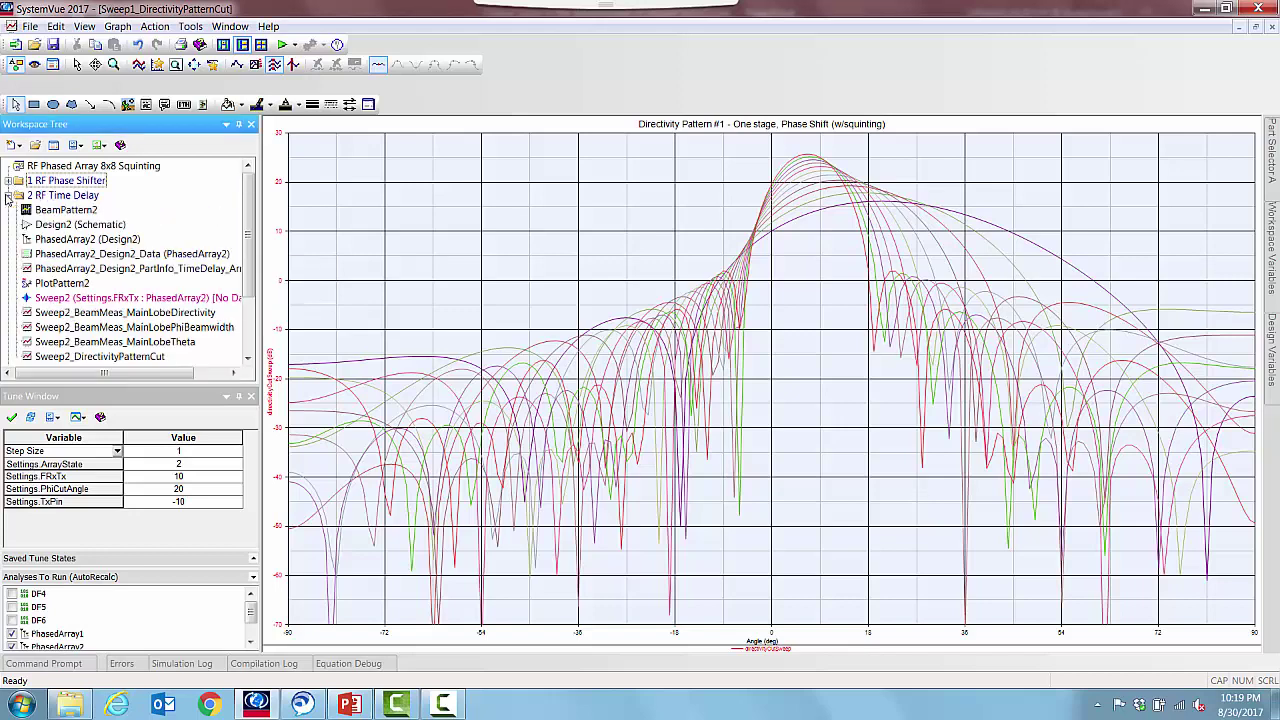
{"action": "double_click", "coordinate": [62, 225]}
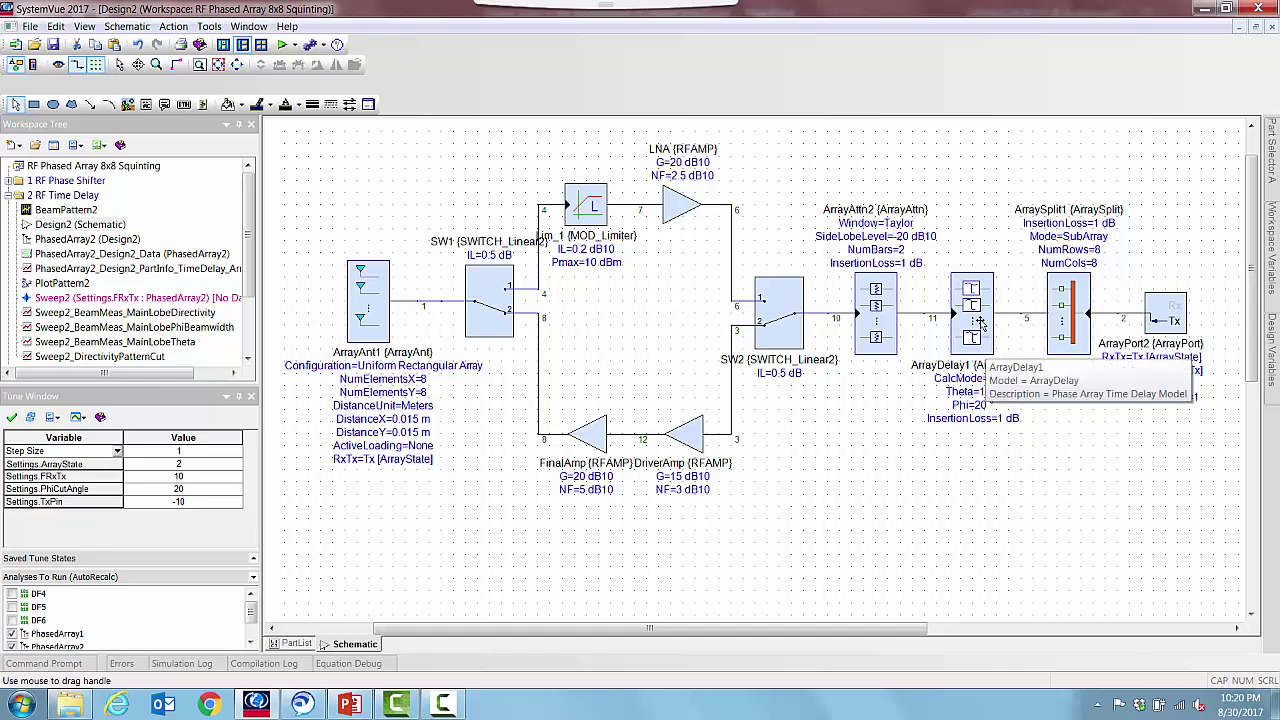
Step: Rerun PhasedArray2 and rotate BeamPattern2's 3D beam, peaking at 22.36 (phi 20°, theta 10°)
{"action": "right_click", "coordinate": [38, 240]}
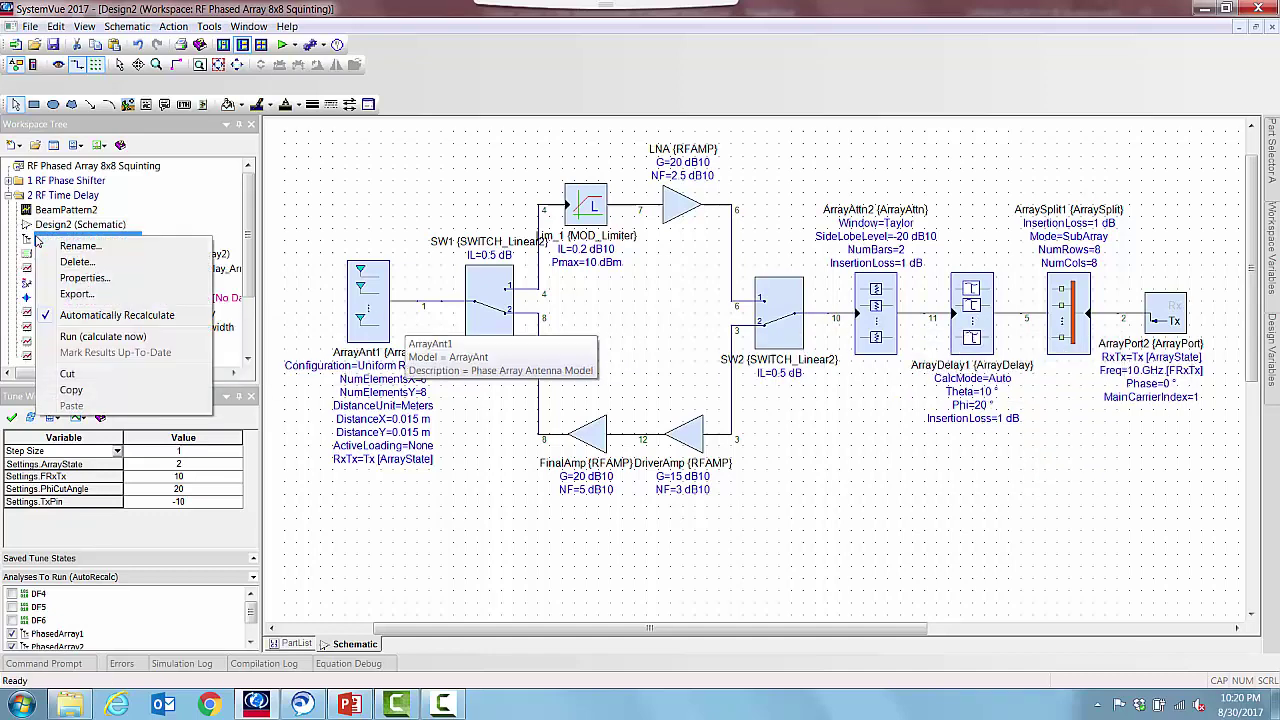
{"action": "left_click", "coordinate": [80, 338]}
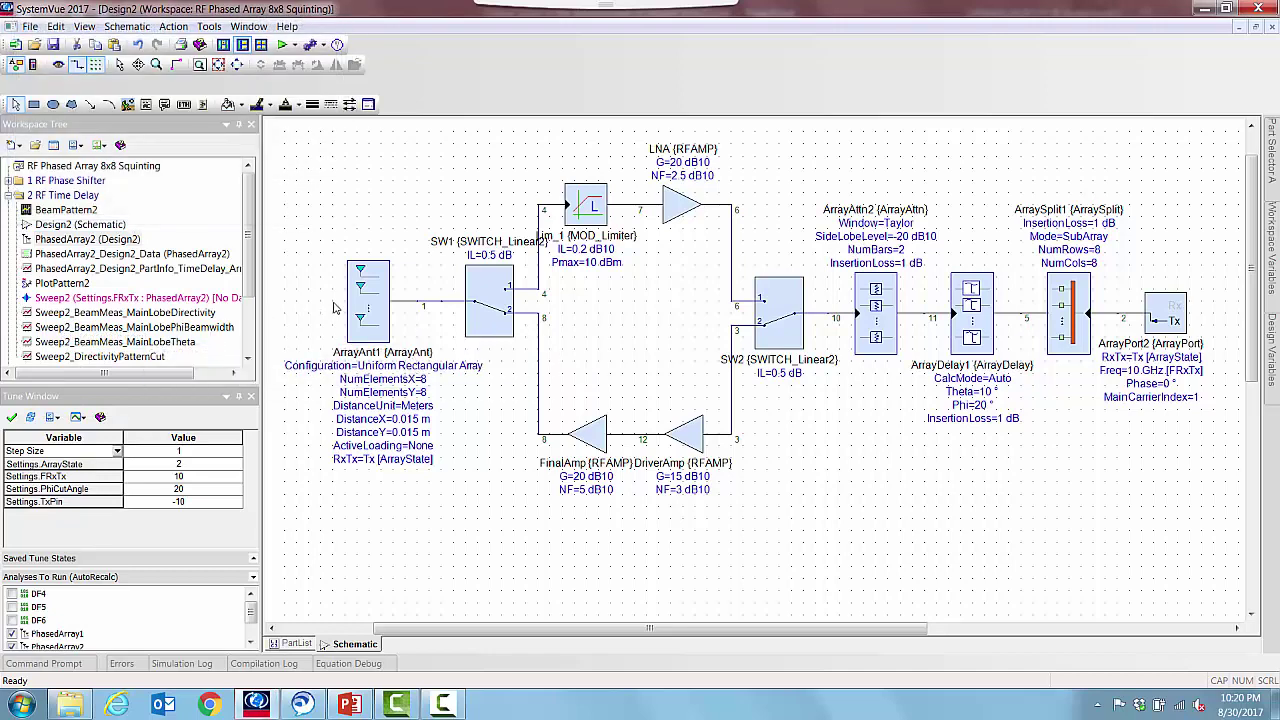
{"action": "double_click", "coordinate": [42, 210]}
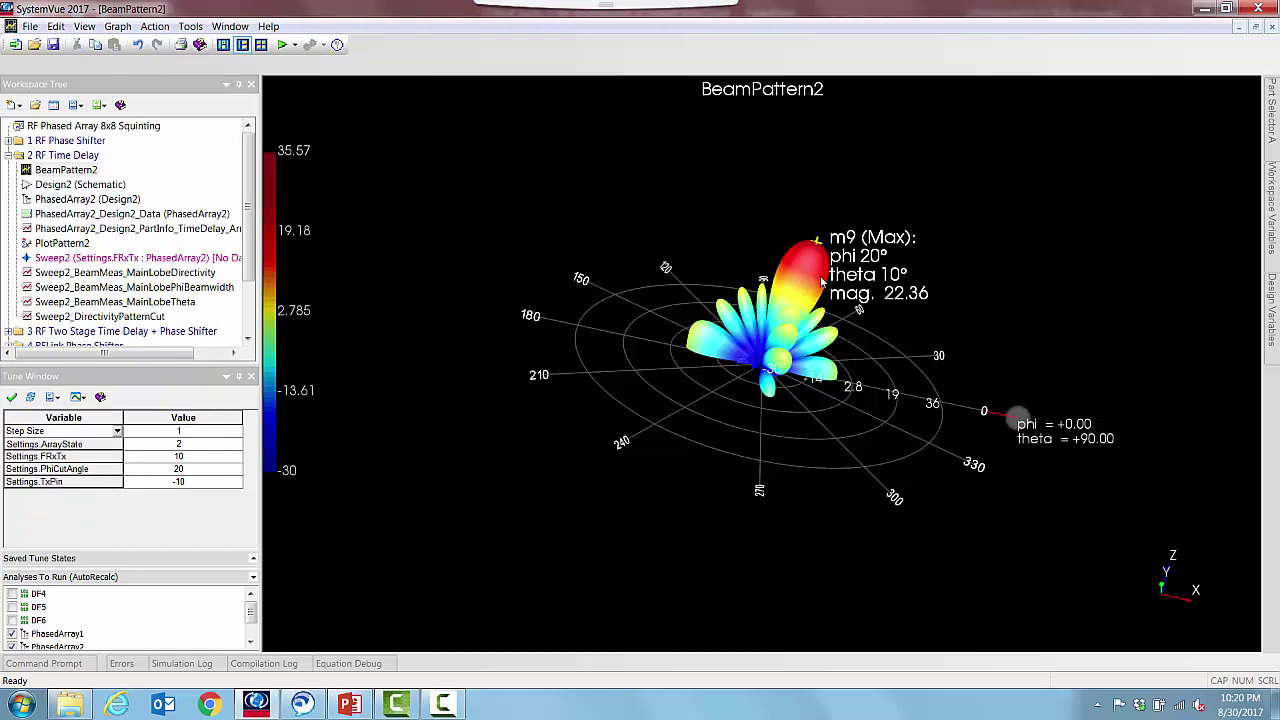
{"action": "mouse_move", "coordinate": [821, 282]}
{"action": "left_mouse_down"}
{"action": "mouse_move", "coordinate": [675, 290]}
{"action": "mouse_move", "coordinate": [626, 256]}
{"action": "left_mouse_up"}
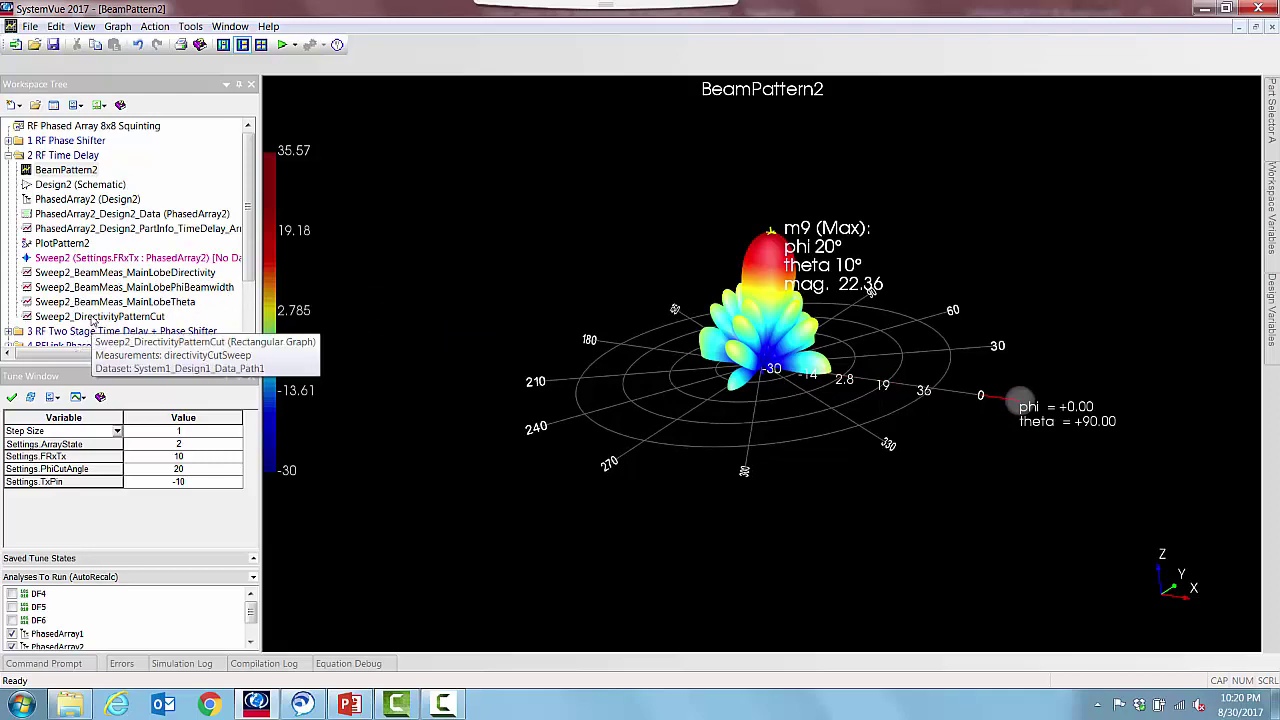
Step: Open Sweep2_DirectivityPatternCut and run Sweep2 so all frequency curves peak near 10°
{"action": "double_click", "coordinate": [92, 317]}
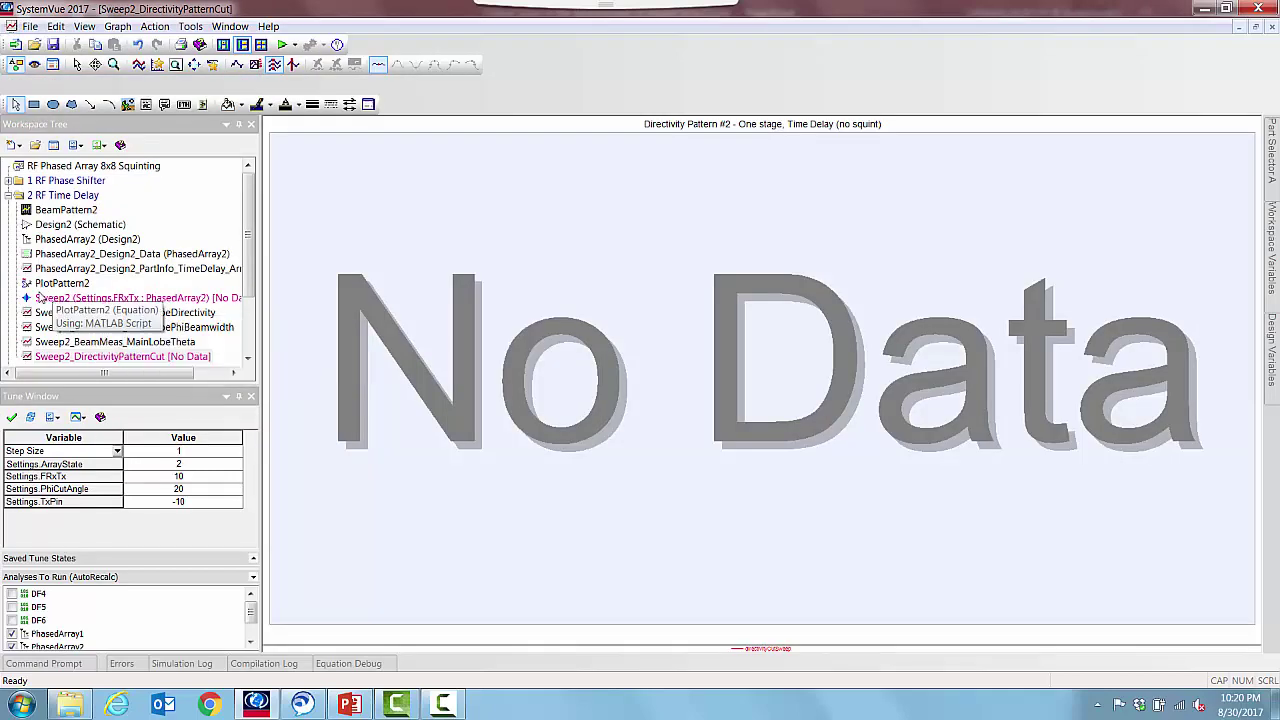
{"action": "right_click", "coordinate": [44, 298]}
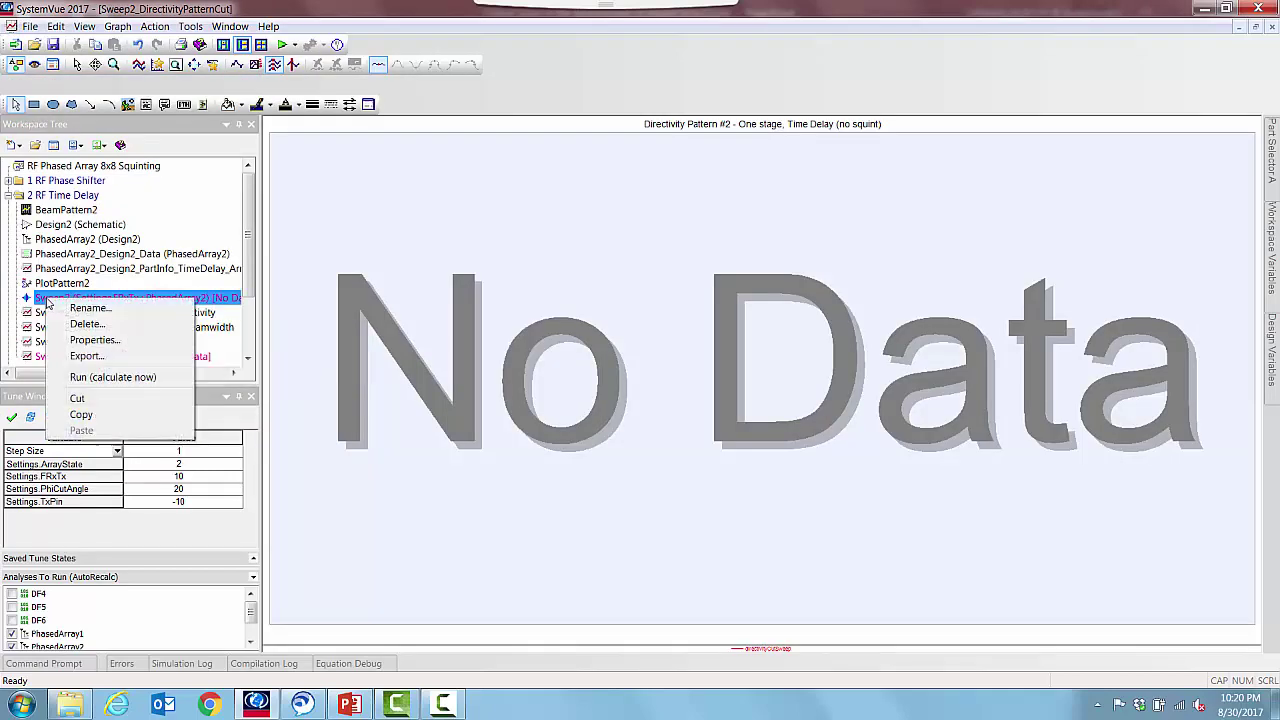
{"action": "left_click", "coordinate": [91, 379]}
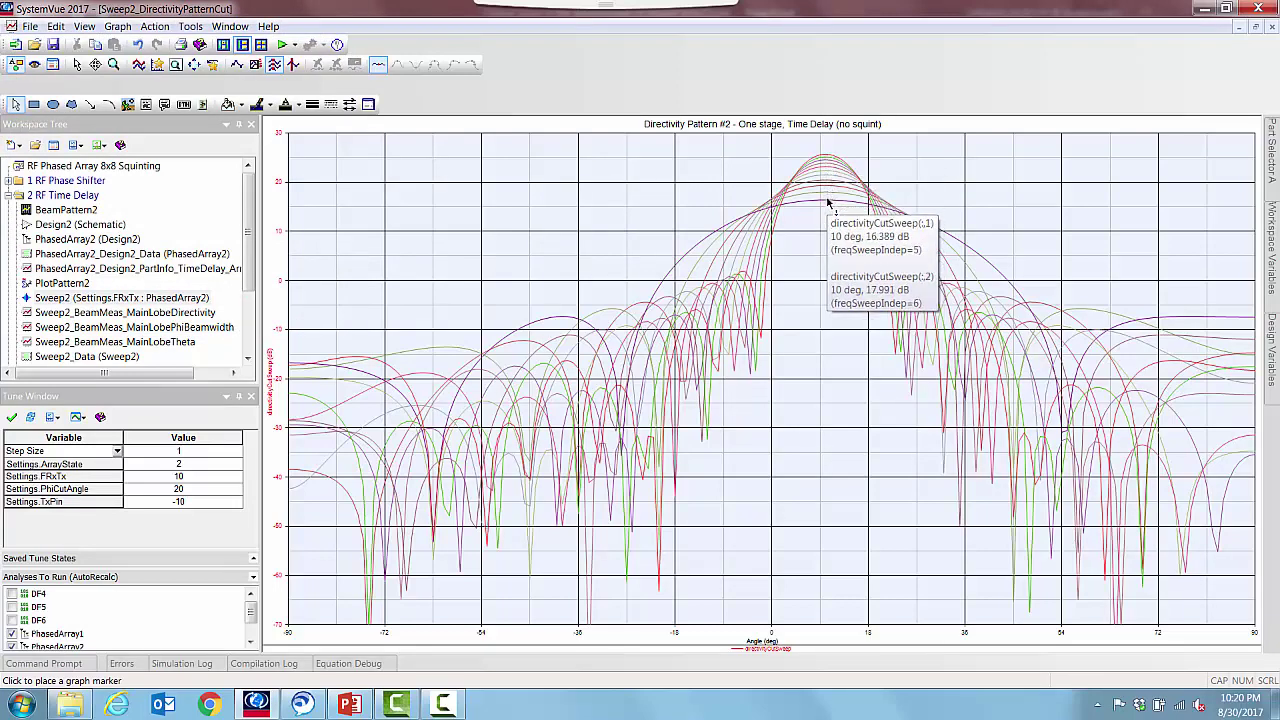
{"action": "mouse_move", "coordinate": [826, 200]}
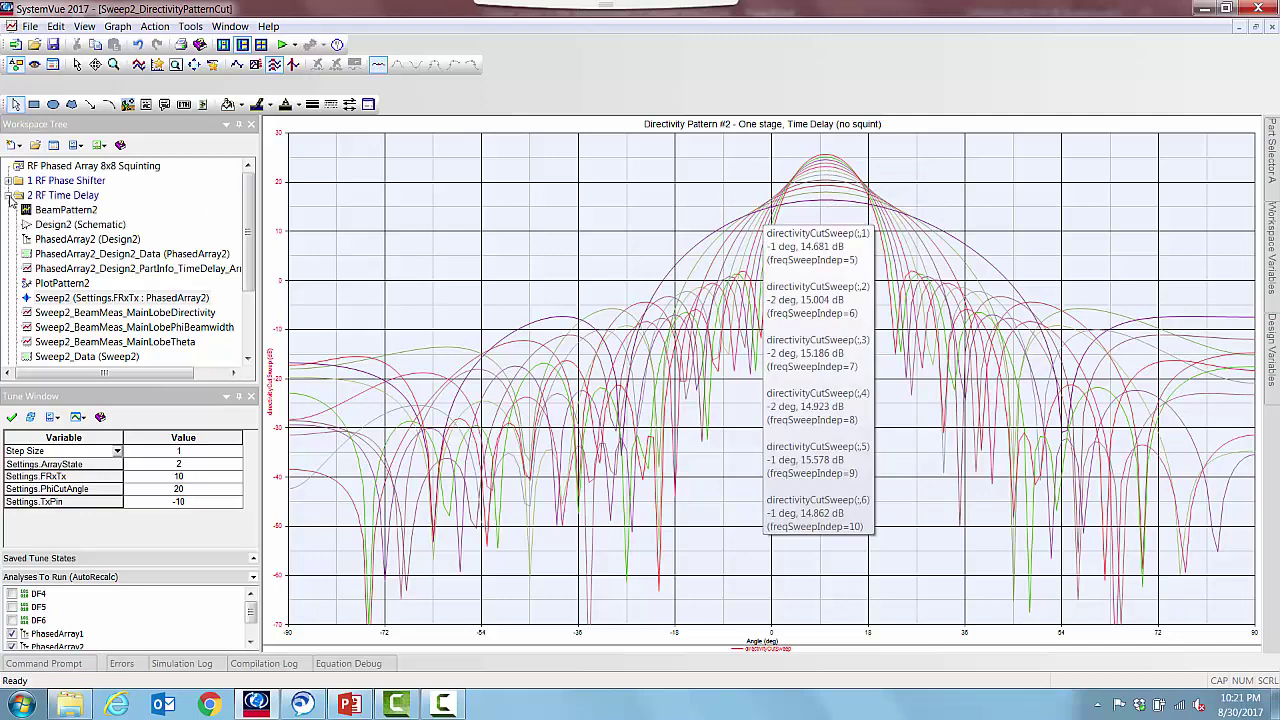
Step: Open PhasedArray2_Design2_Data and examine the per-element ArrayDelay1 delays, such as row 10's 0.011
{"action": "double_click", "coordinate": [58, 255]}
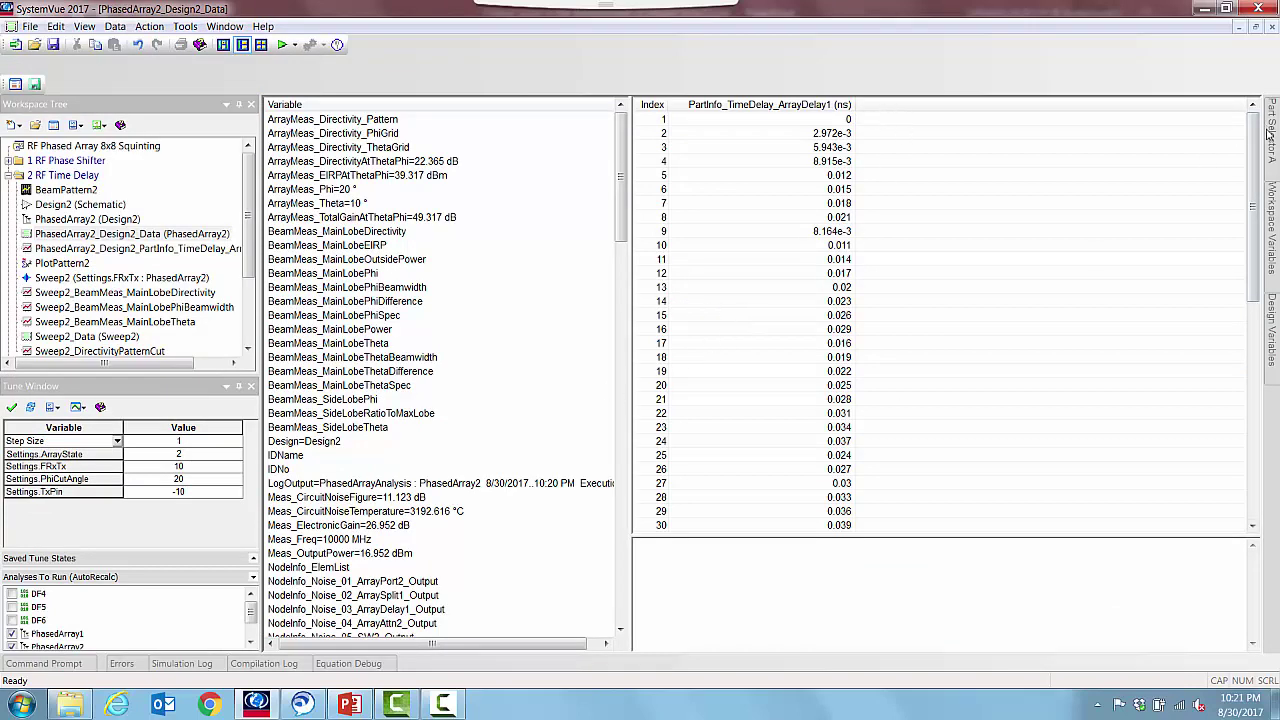
{"action": "mouse_move", "coordinate": [1256, 155]}
{"action": "left_mouse_down"}
{"action": "mouse_move", "coordinate": [1260, 398]}
{"action": "mouse_move", "coordinate": [1248, 126]}
{"action": "left_mouse_up"}
{"action": "left_click", "coordinate": [780, 249]}
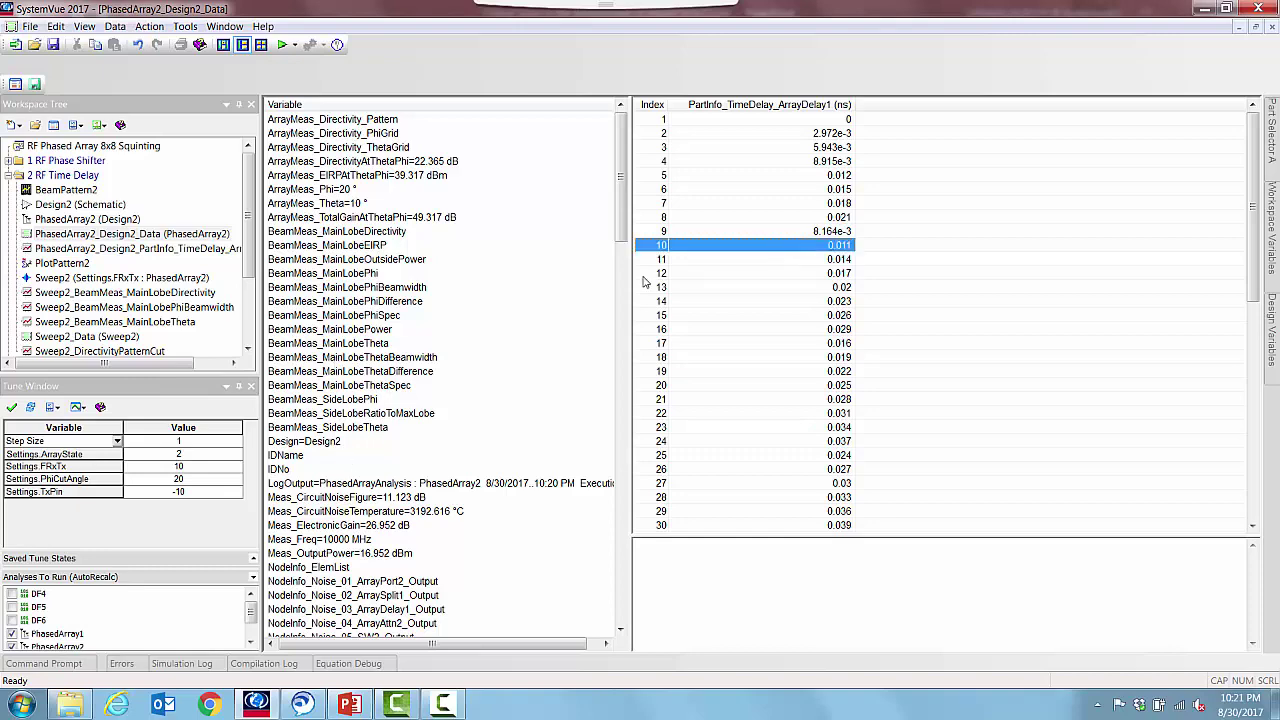
{"action": "mouse_move", "coordinate": [620, 232]}
{"action": "left_mouse_down"}
{"action": "mouse_move", "coordinate": [629, 295]}
{"action": "mouse_move", "coordinate": [622, 205]}
{"action": "left_mouse_up"}
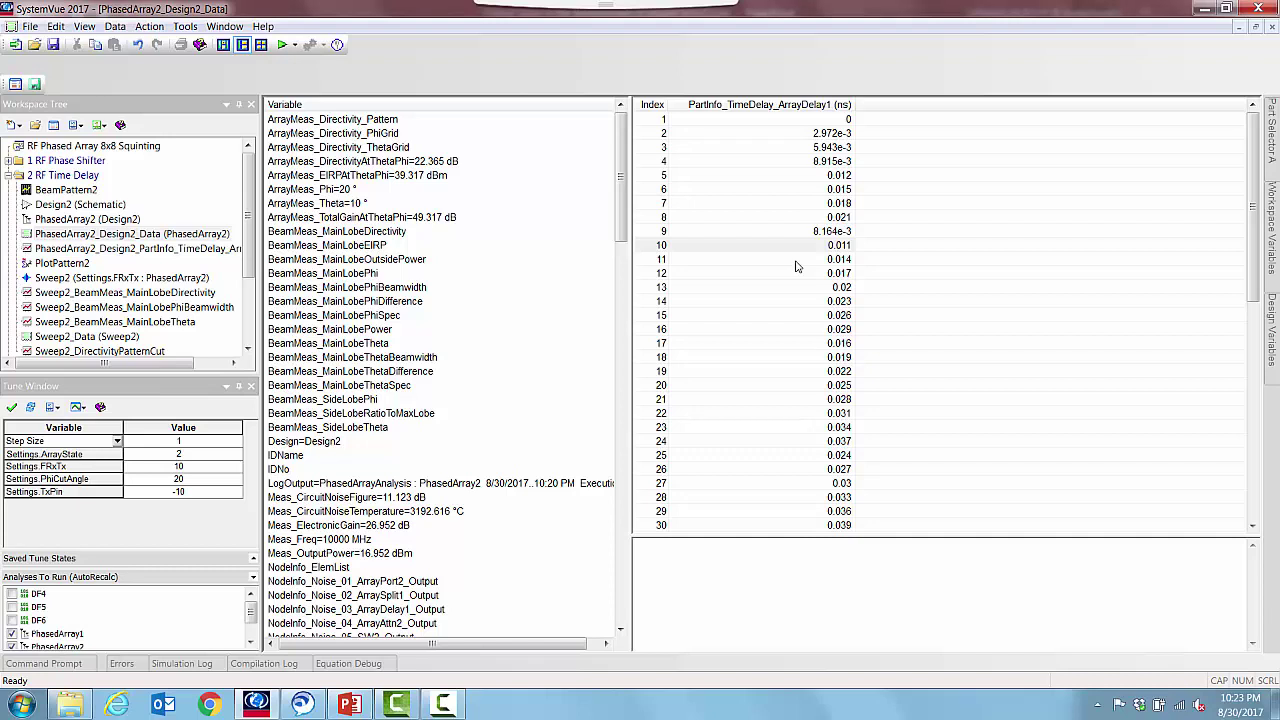
Step: Open the 3 RF Two Stage Design3 schematic and wire ArrayPhase1 to ArraySplit1
{"action": "left_click", "coordinate": [8, 175]}
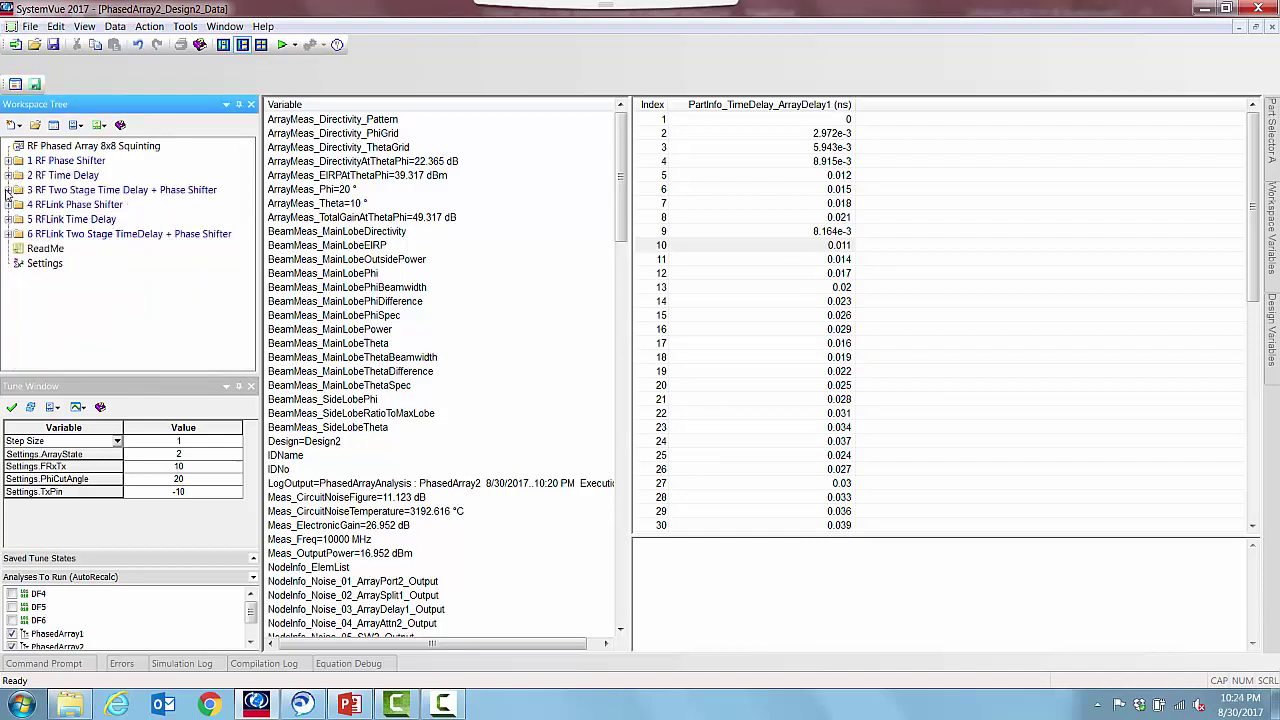
{"action": "left_click", "coordinate": [8, 191]}
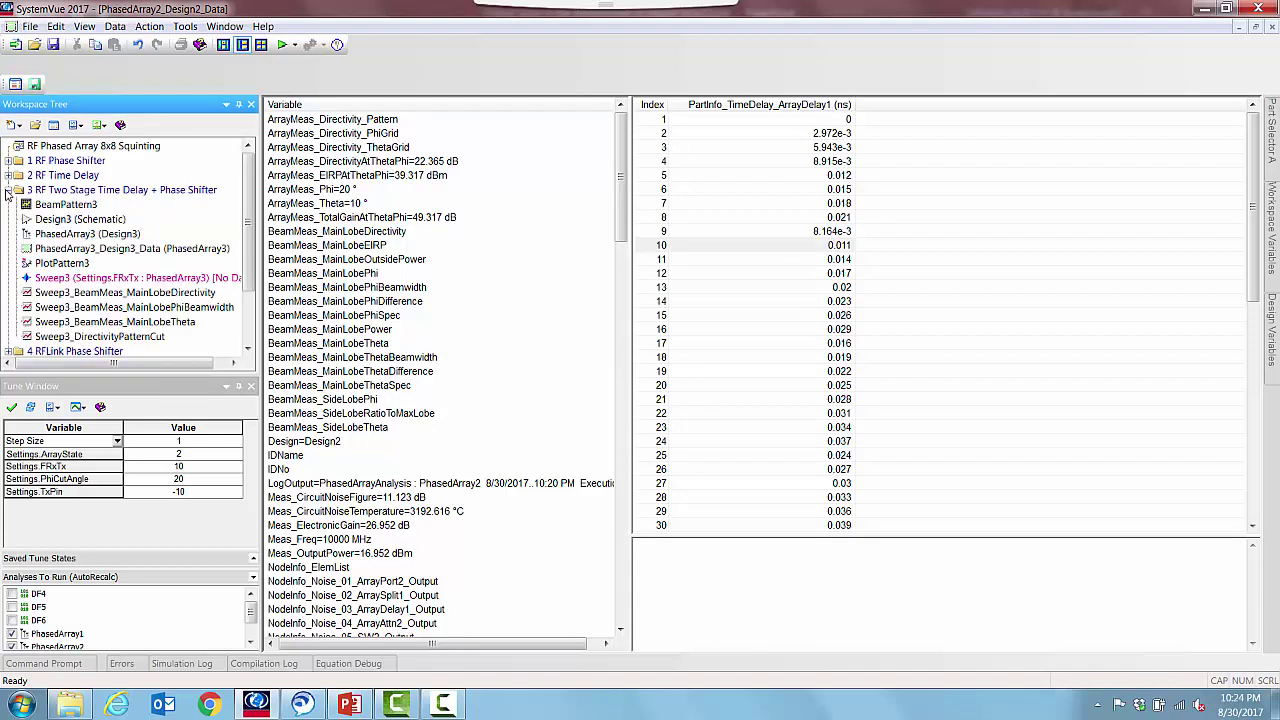
{"action": "double_click", "coordinate": [60, 219]}
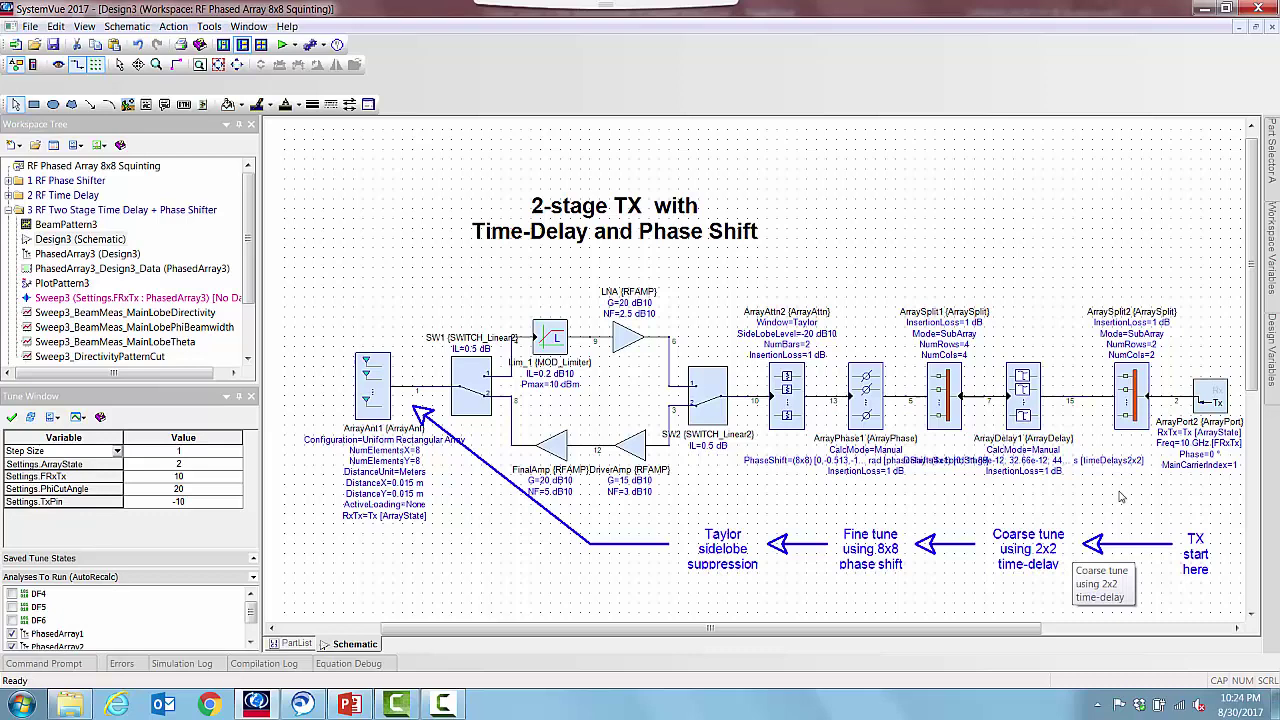
{"action": "mouse_move", "coordinate": [943, 396]}
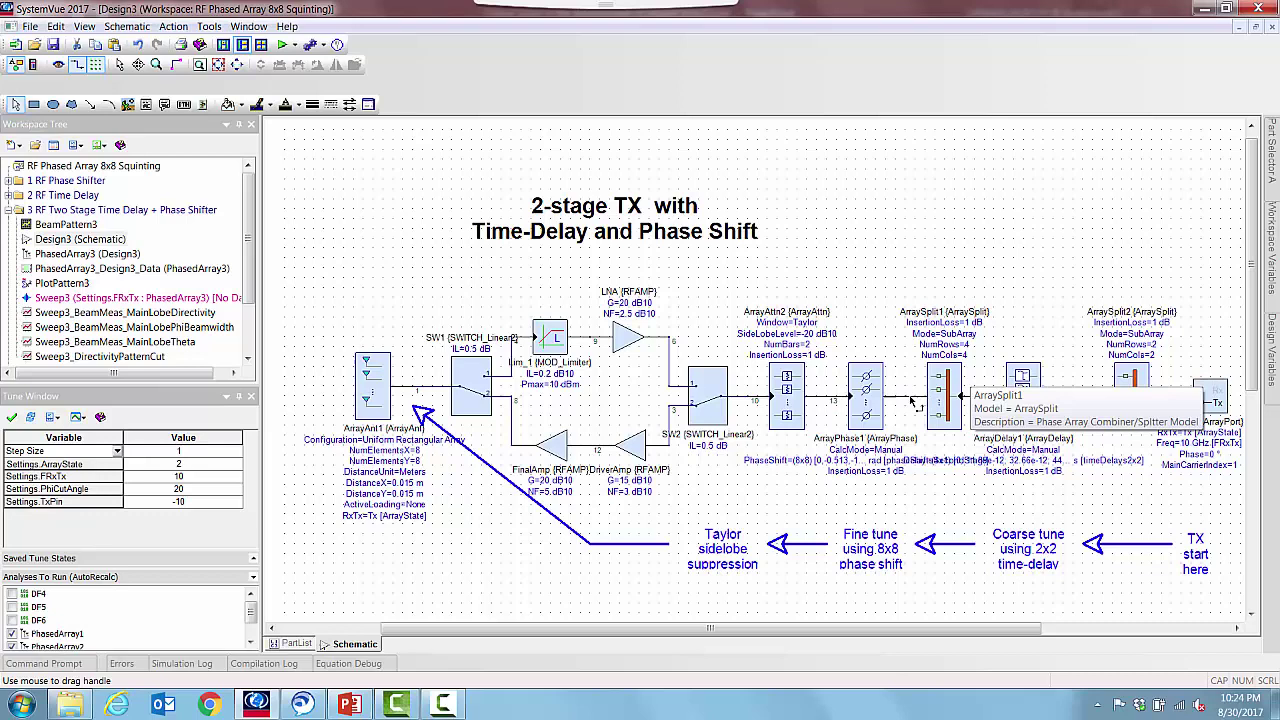
{"action": "left_click", "coordinate": [910, 400]}
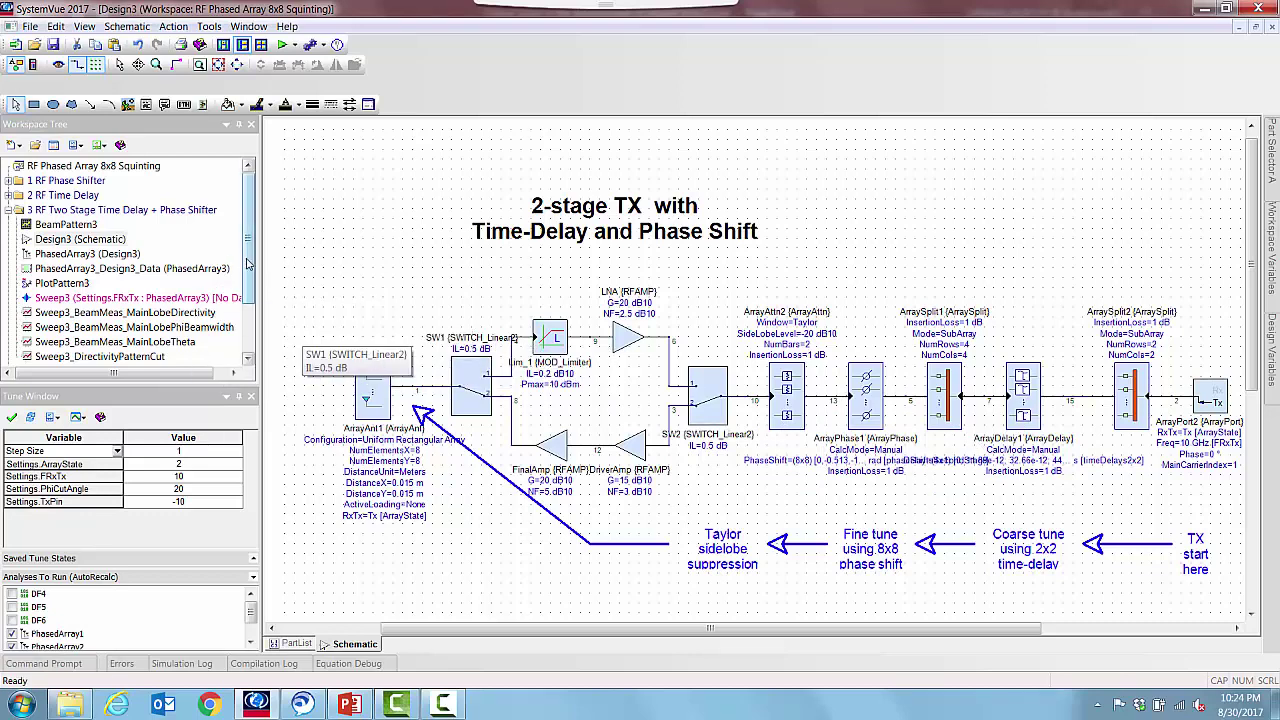
{"action": "left_click_drag", "start_coordinate": [247, 262], "coordinate": [247, 288]}
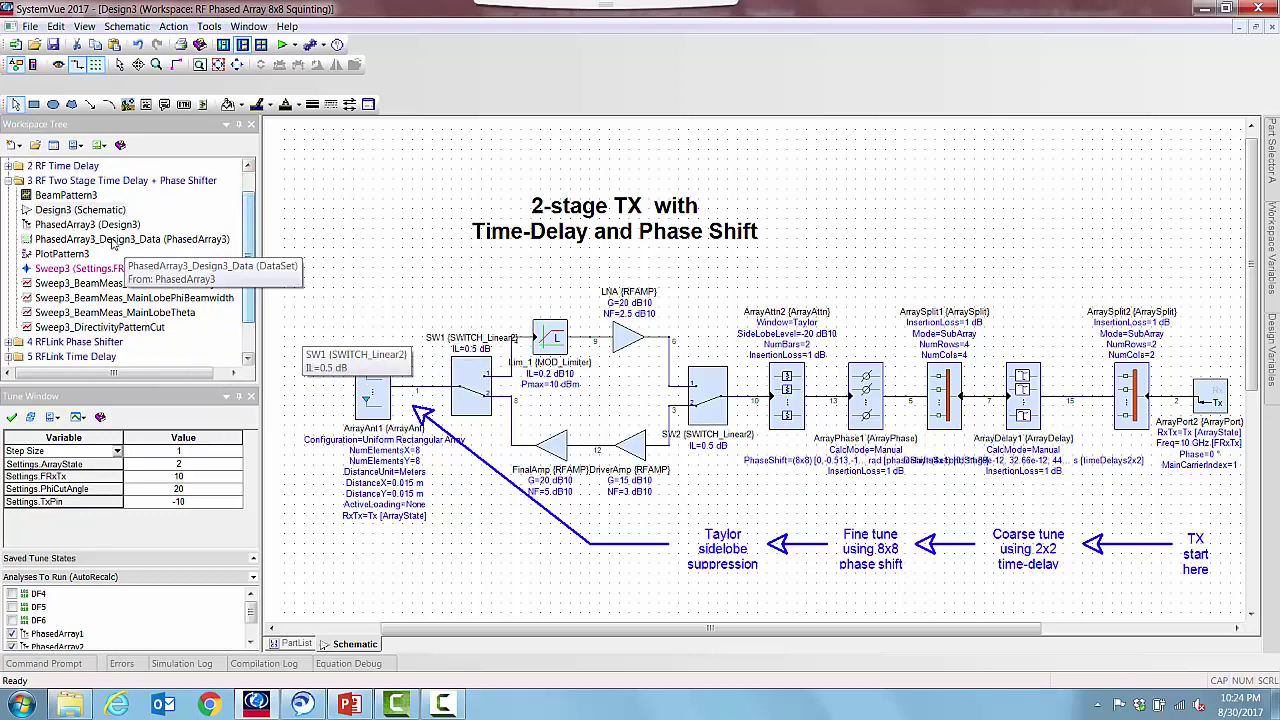
Step: Run PhasedArray3 and open its dataset showing ArrayDelay1 delays 0, 0.012, 0.033, 0.045 ns
{"action": "right_click", "coordinate": [60, 224]}
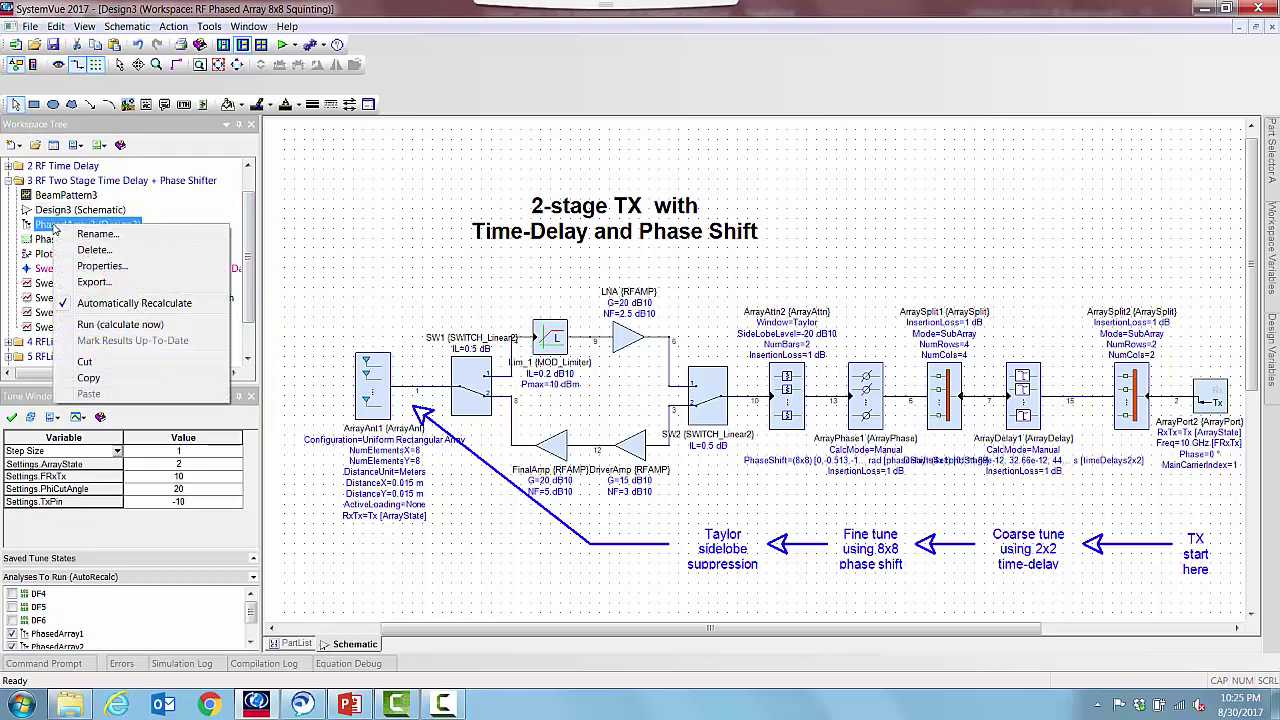
{"action": "left_click", "coordinate": [90, 326]}
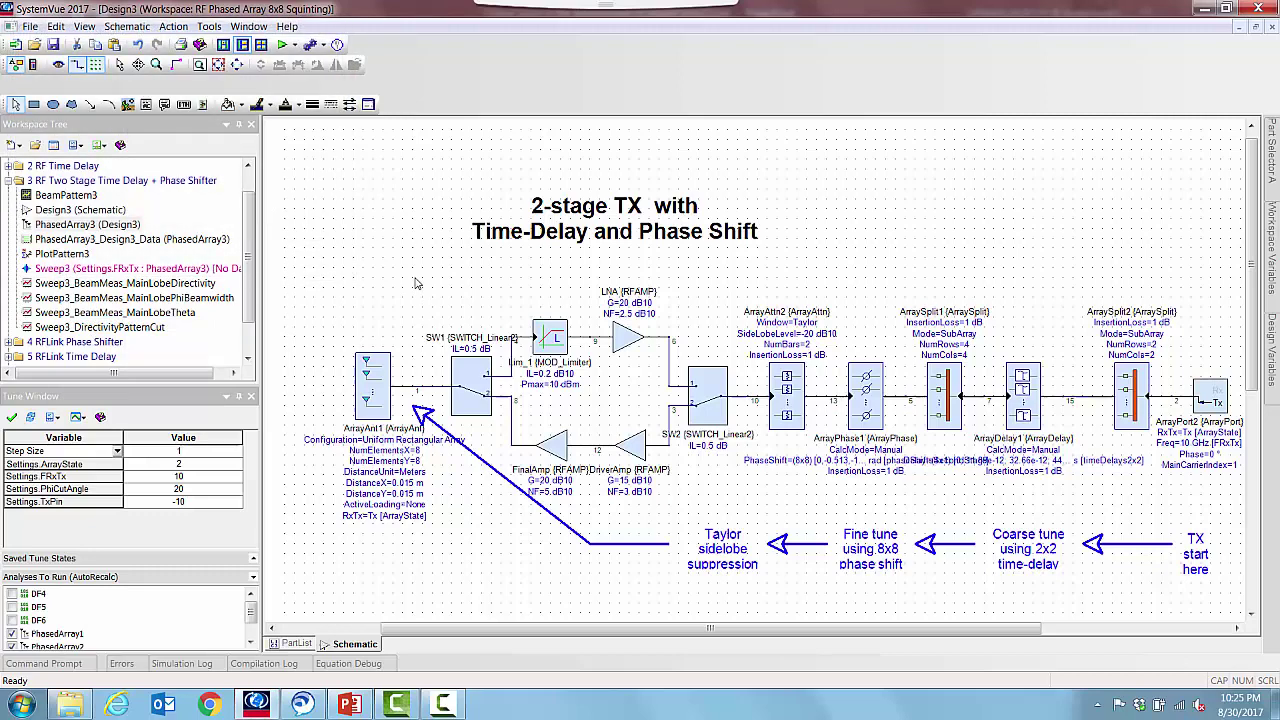
{"action": "double_click", "coordinate": [90, 239]}
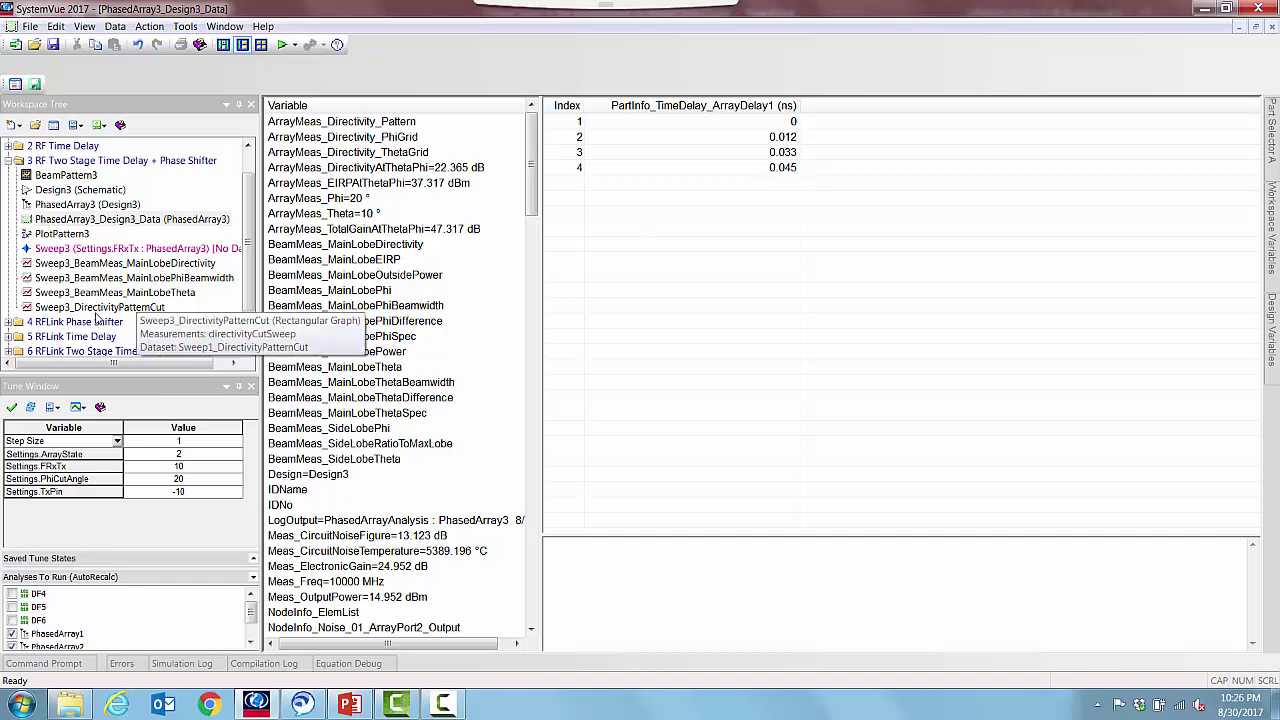
{"action": "double_click", "coordinate": [98, 310]}
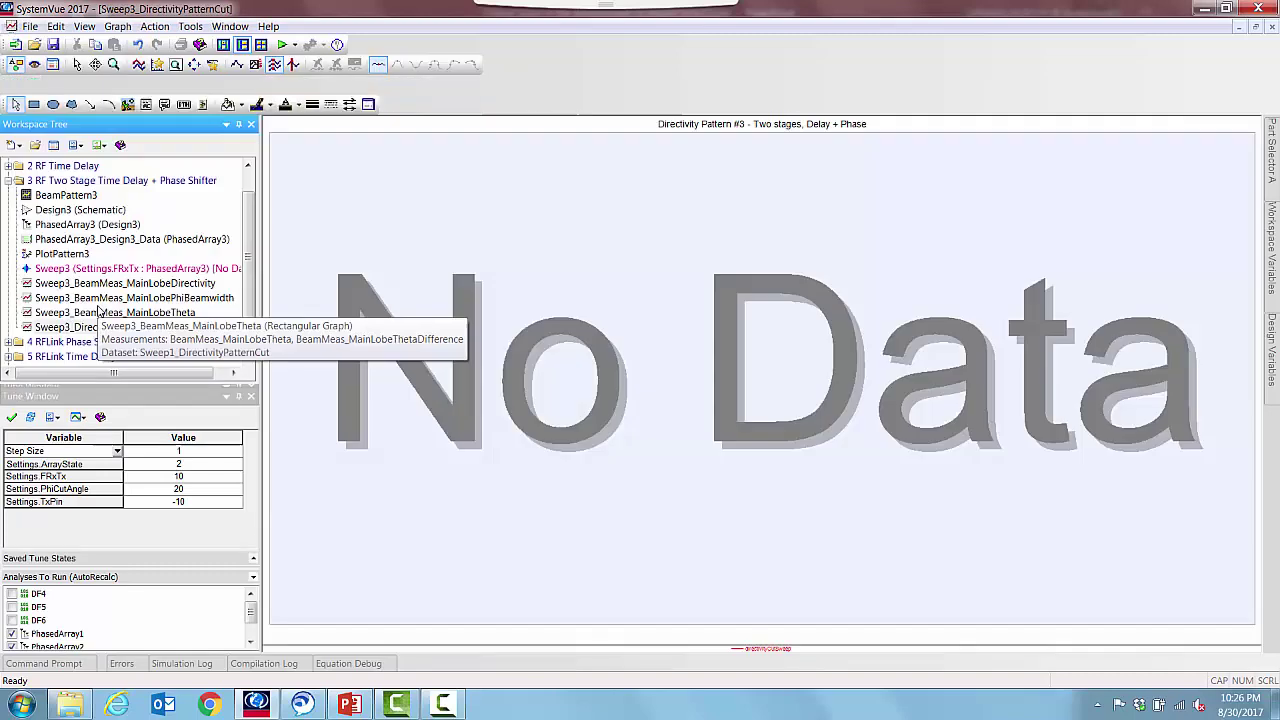
{"action": "right_click", "coordinate": [44, 272]}
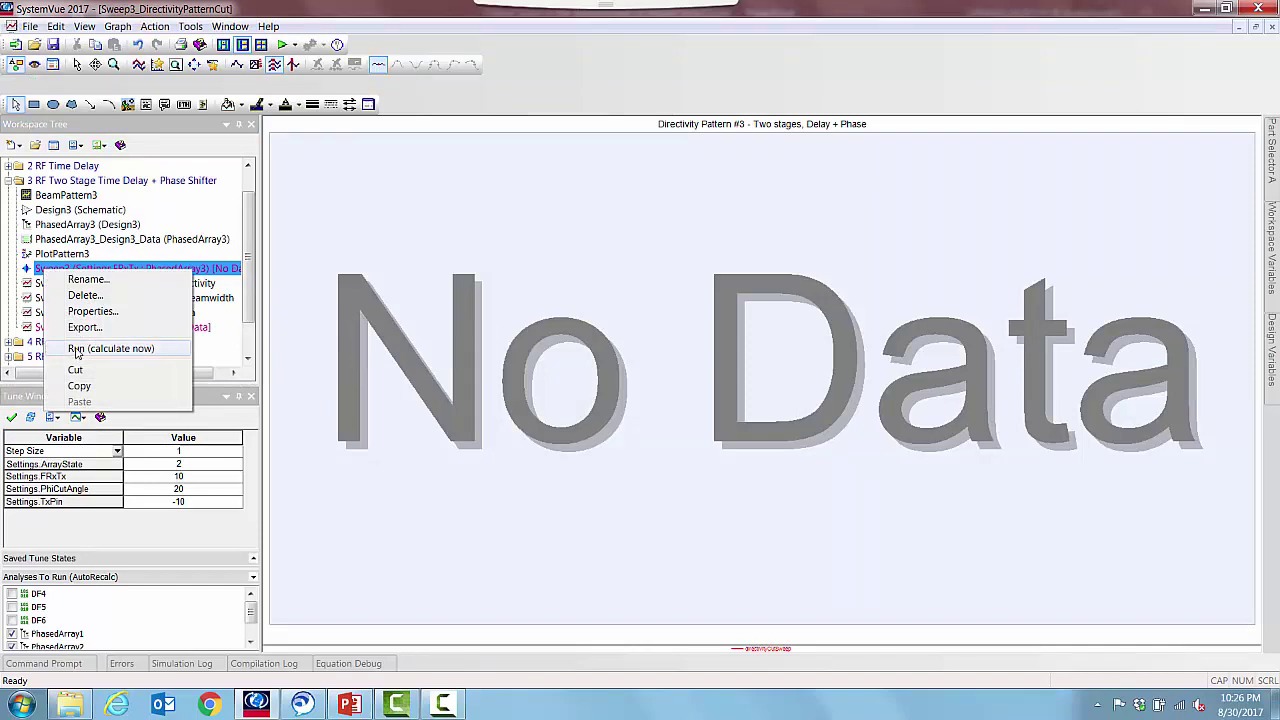
{"action": "left_click", "coordinate": [76, 350]}
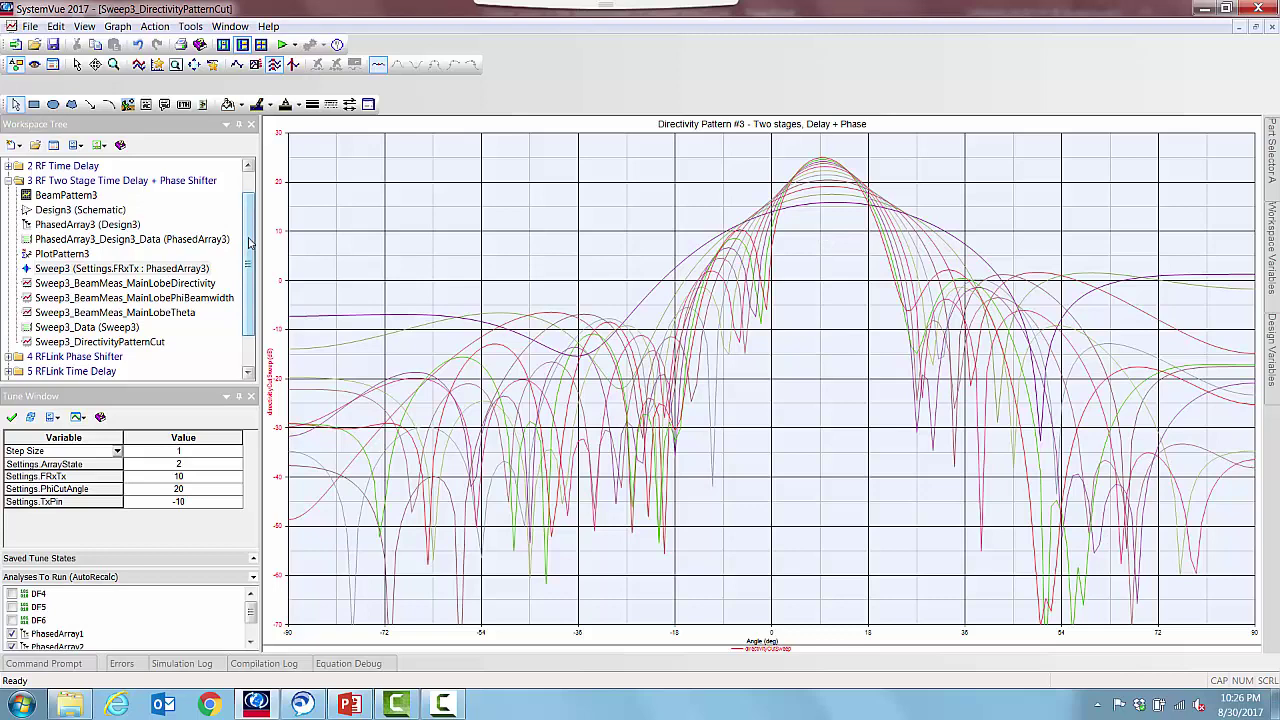
{"action": "left_click_drag", "start_coordinate": [248, 240], "coordinate": [250, 203]}
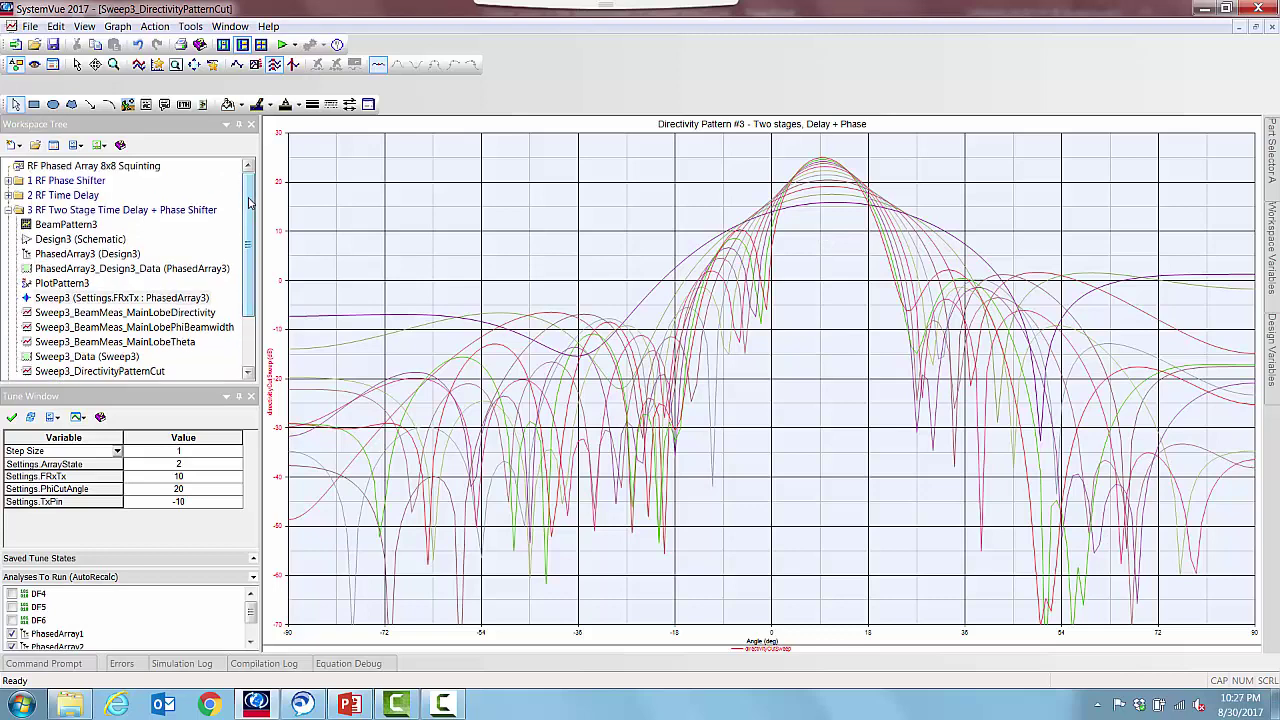
Step: Reopen Design3 (Schematic) from the 3 RF Two Stage Time Delay + Phase Shifter folder
{"action": "double_click", "coordinate": [65, 240]}
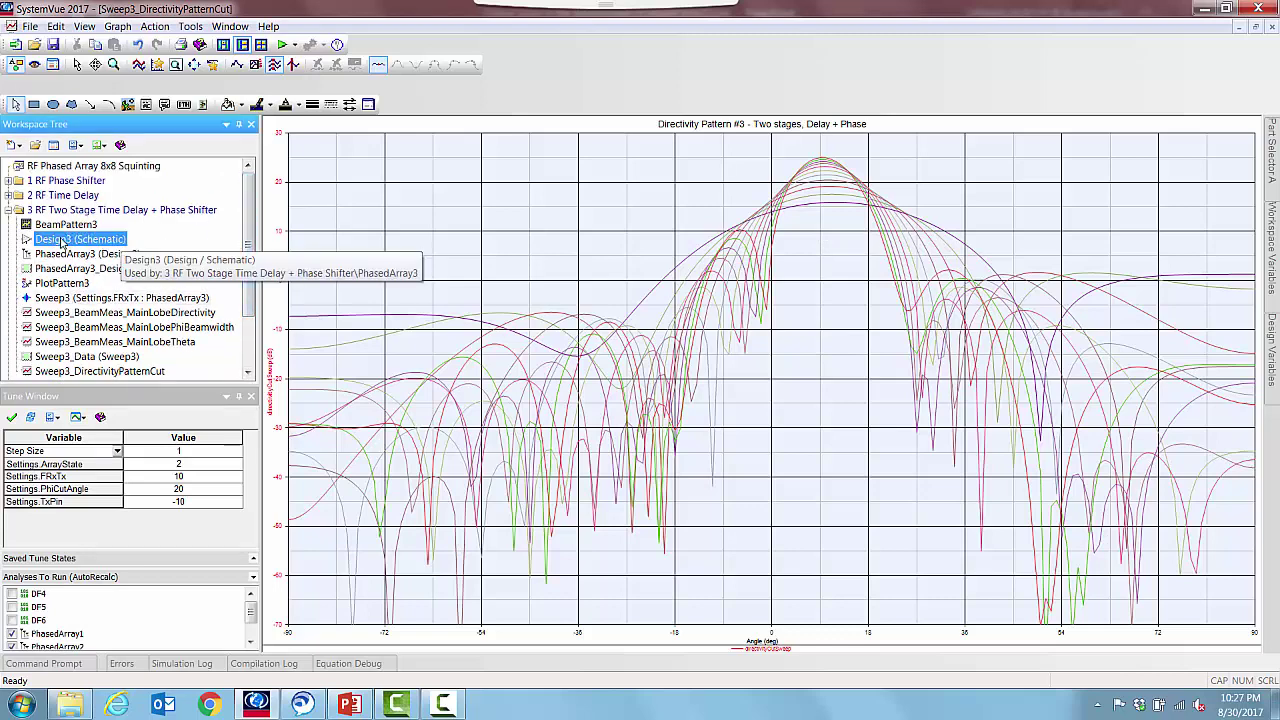